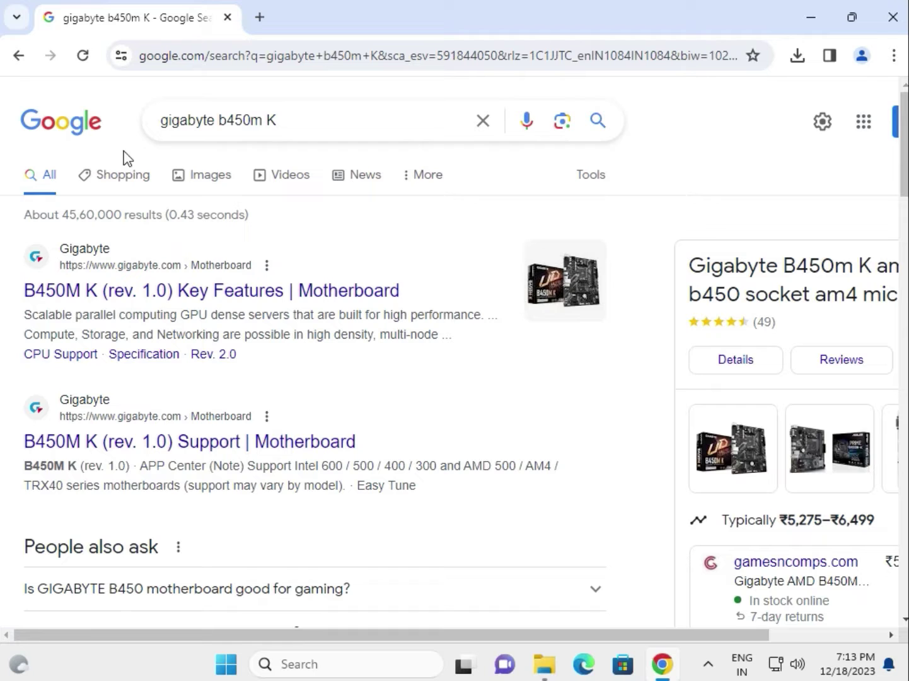
- Open the B450M K (rev. 1.0) search result in a new tab and switch to it
right_click(181, 303)
click(205, 315)
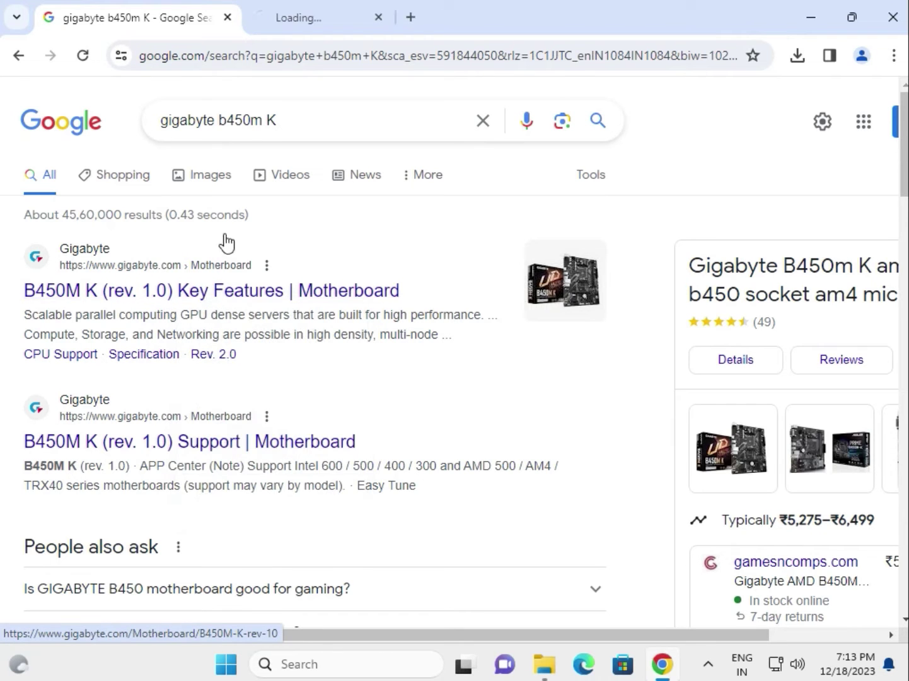
click(312, 26)
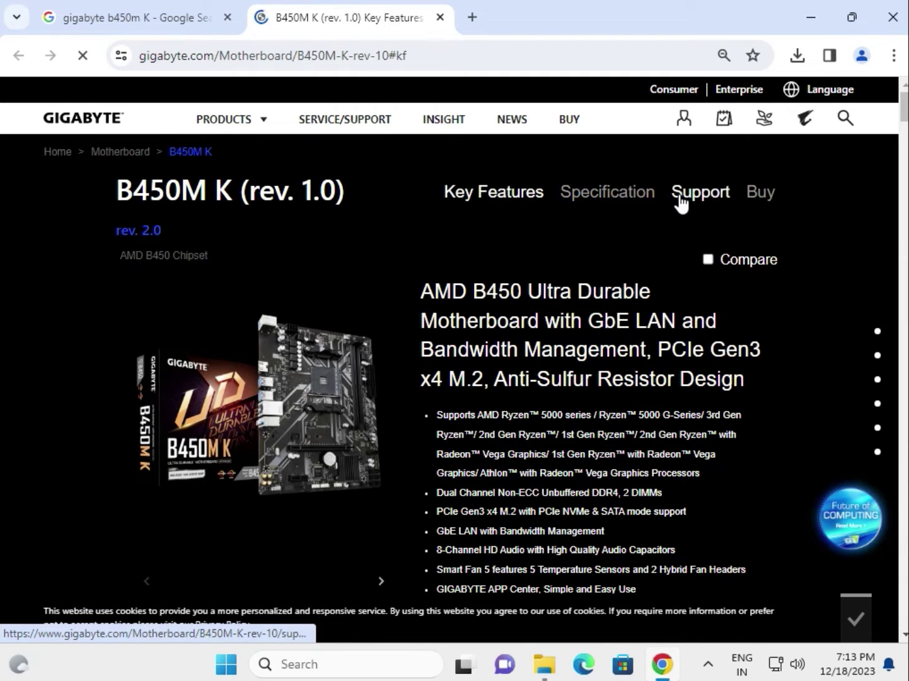
- Go to the board's support downloads and filter drivers to Windows 11 64bit
click(682, 198)
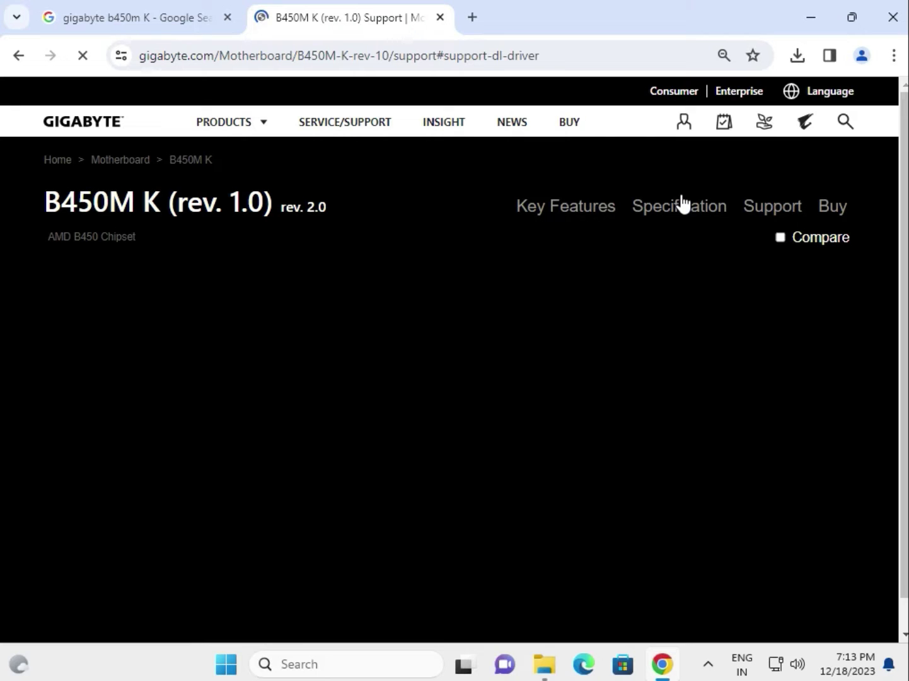
click(212, 341)
click(216, 362)
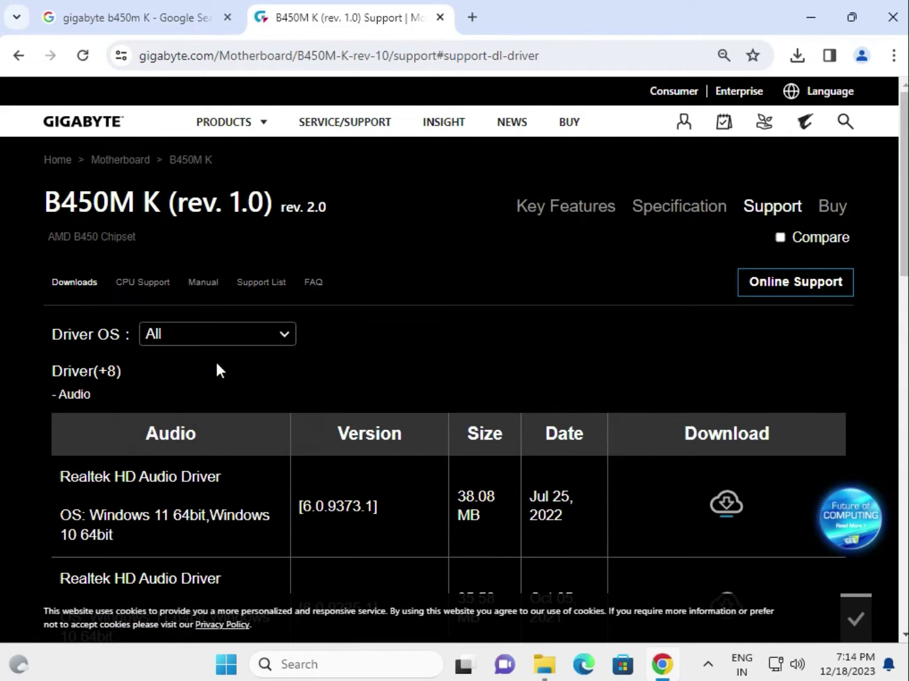
- Download the Realtek HD Audio Driver 6.0.9373.1 and open its zip archive
scroll(360, 364, down, 1)
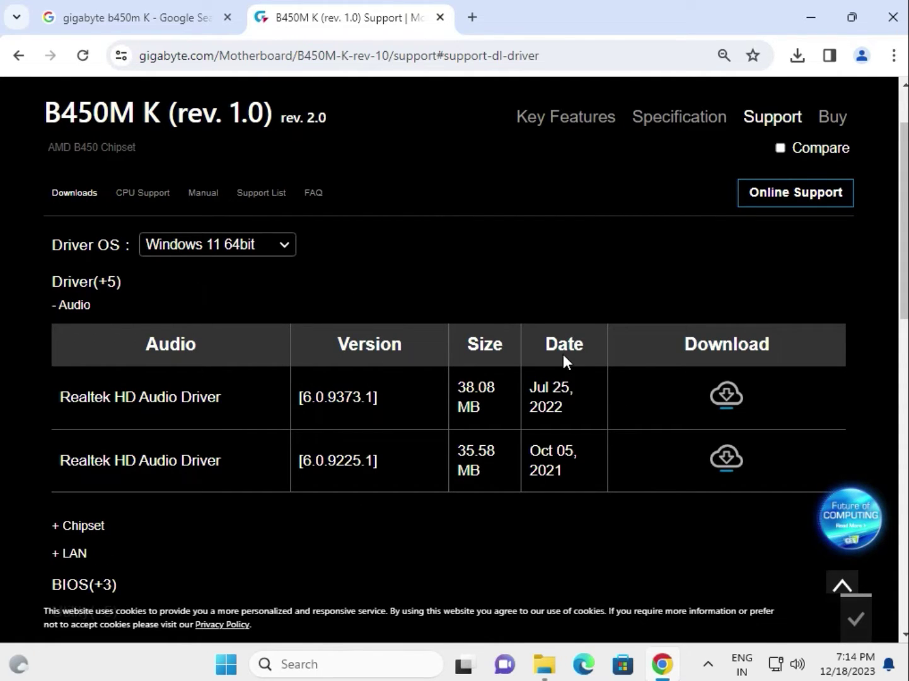
click(725, 396)
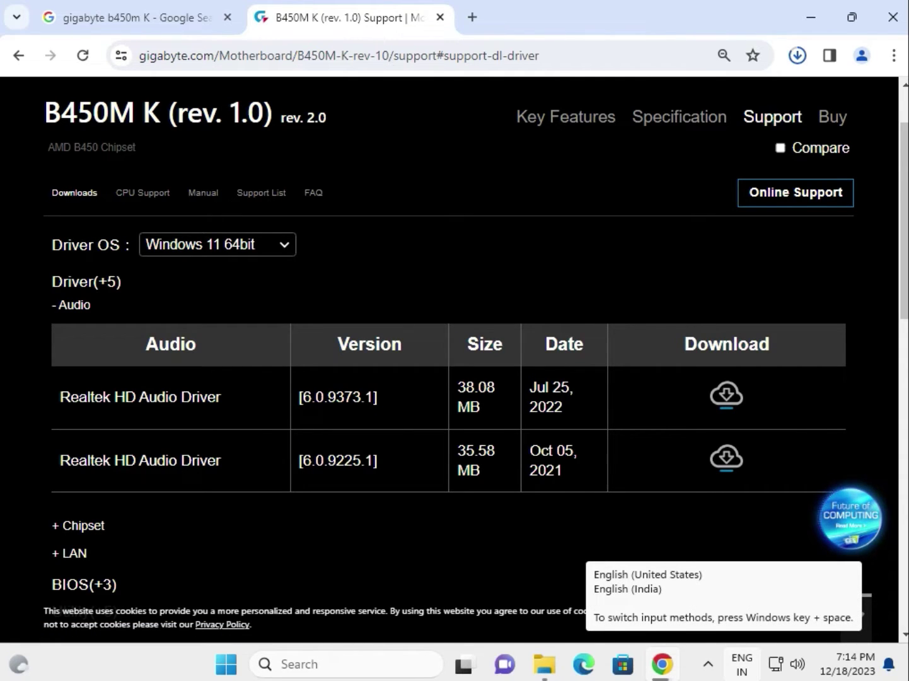
click(654, 117)
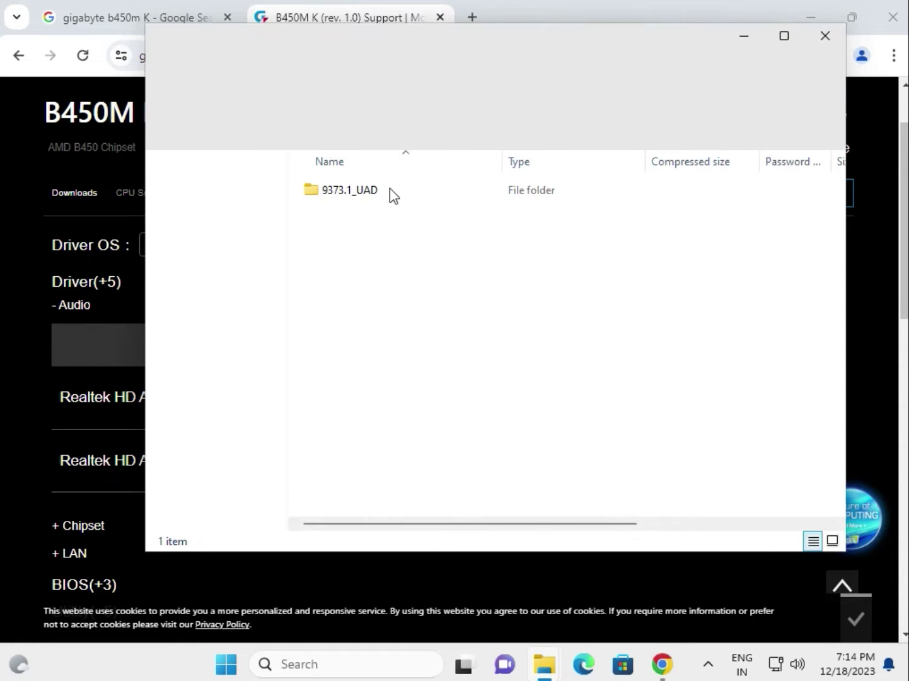
- Launch Setup from the 9373.1_UAD folder, allow it to make changes, and close the folder
double_click(362, 190)
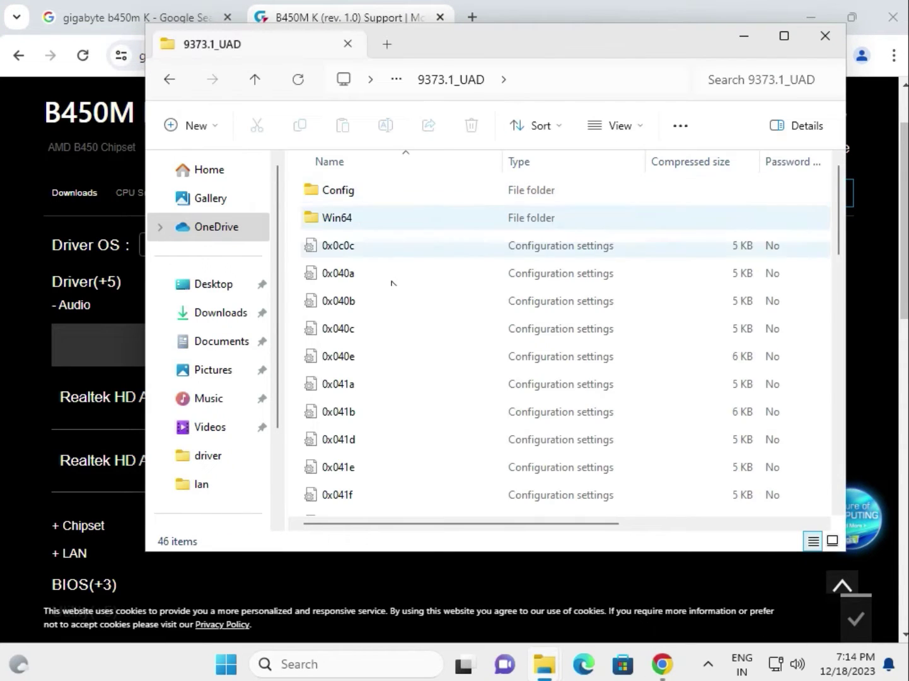
scroll(421, 384, down, 3)
scroll(421, 383, down, 8)
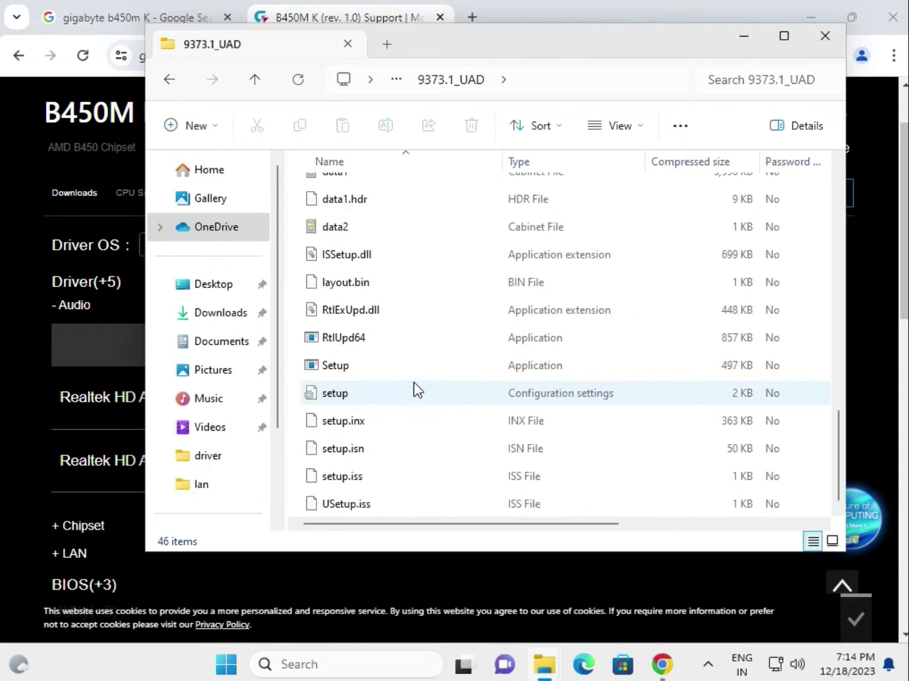
click(338, 371)
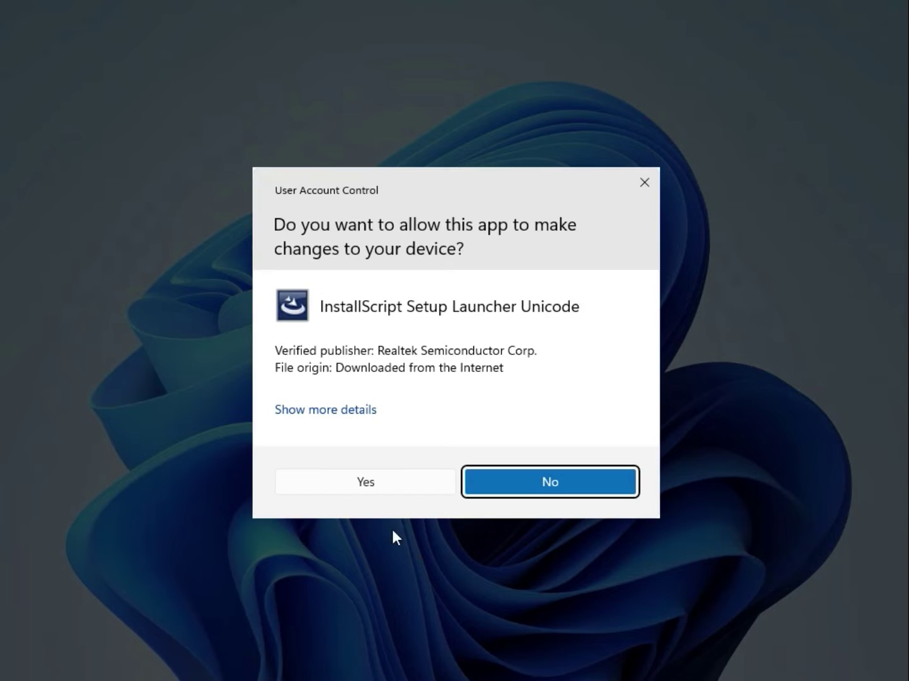
click(385, 482)
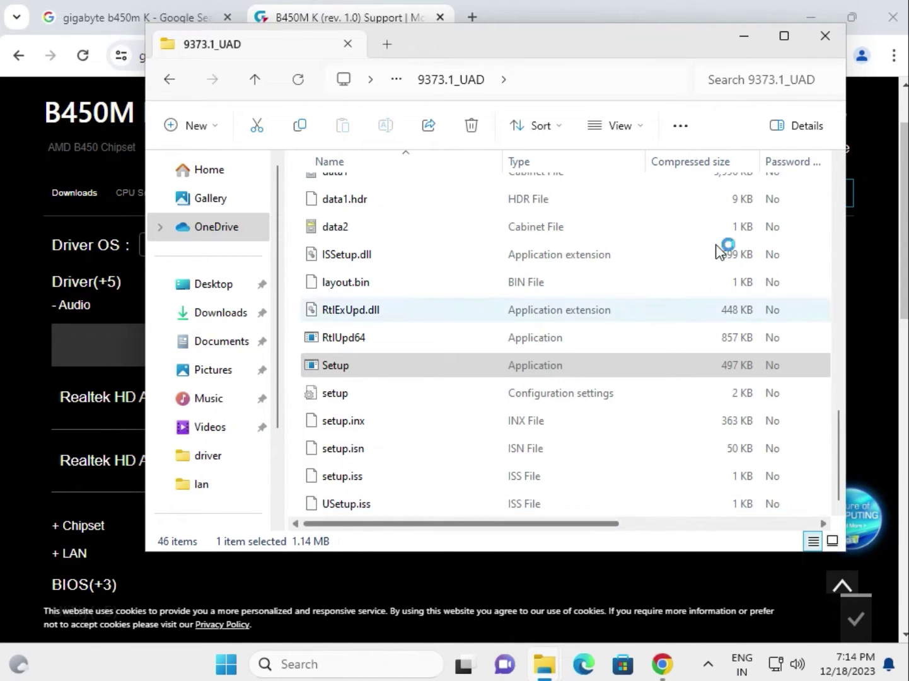
click(821, 35)
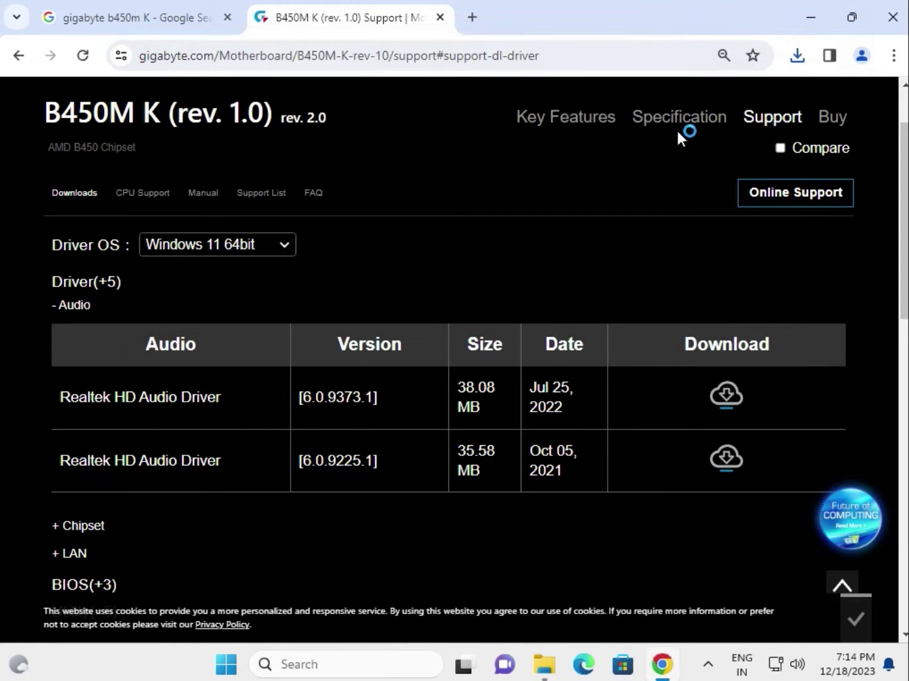
- Run the Realtek Audio Driver 6.0.9373.1 installer from welcome page through to Finish
scroll(401, 277, down, 1)
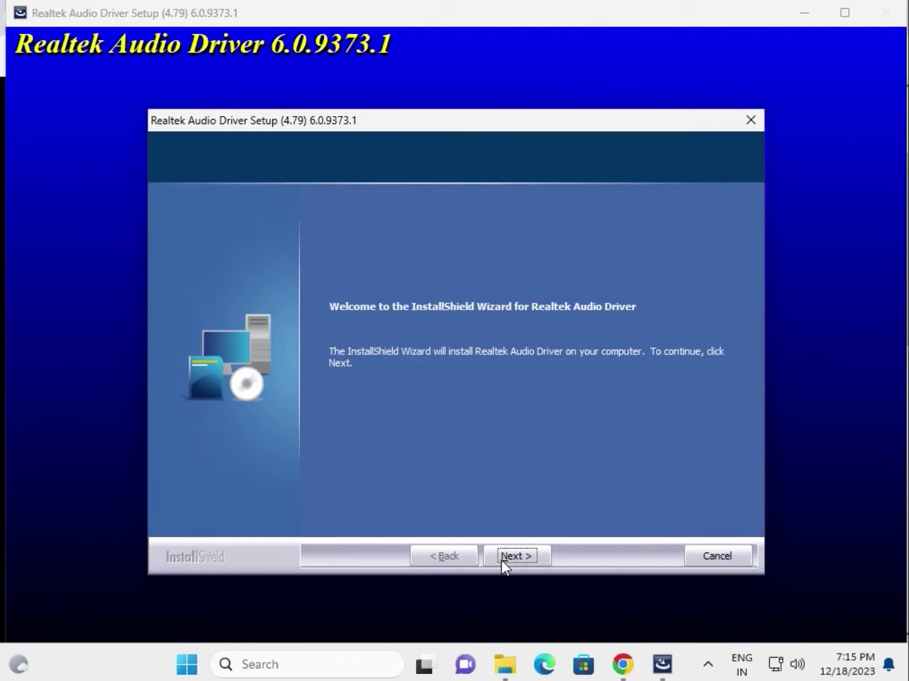
click(509, 556)
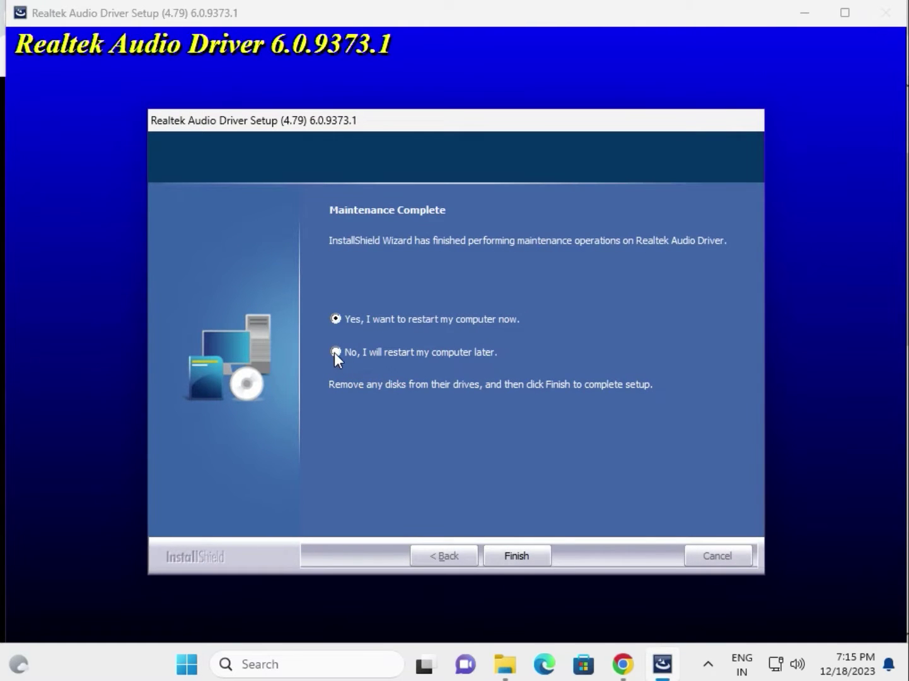
click(508, 554)
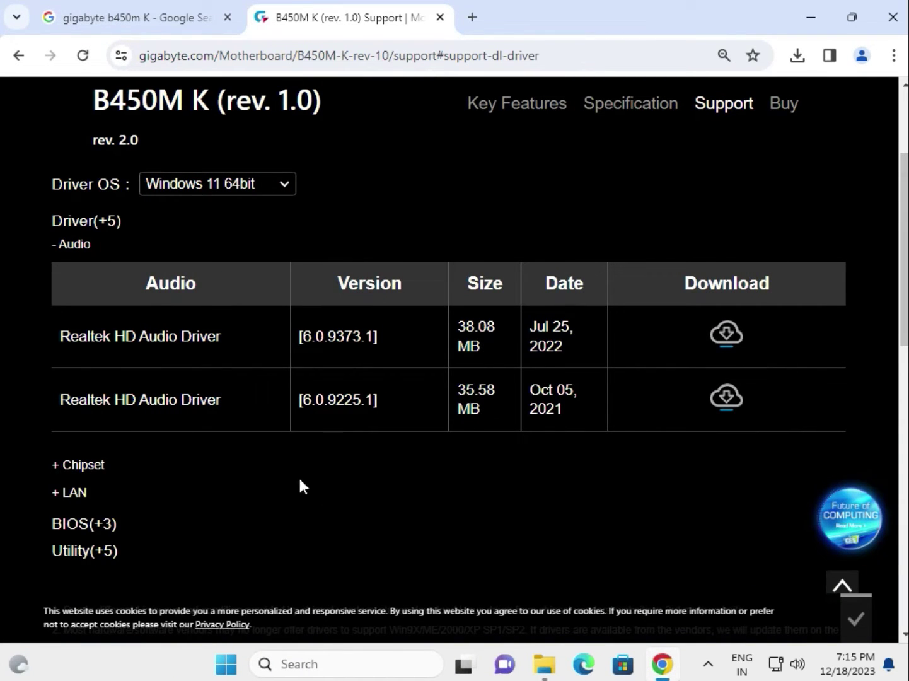
- Expand Chipset, download AMD Chipset Driver 3.10.22.706, and open the downloaded zip
click(94, 465)
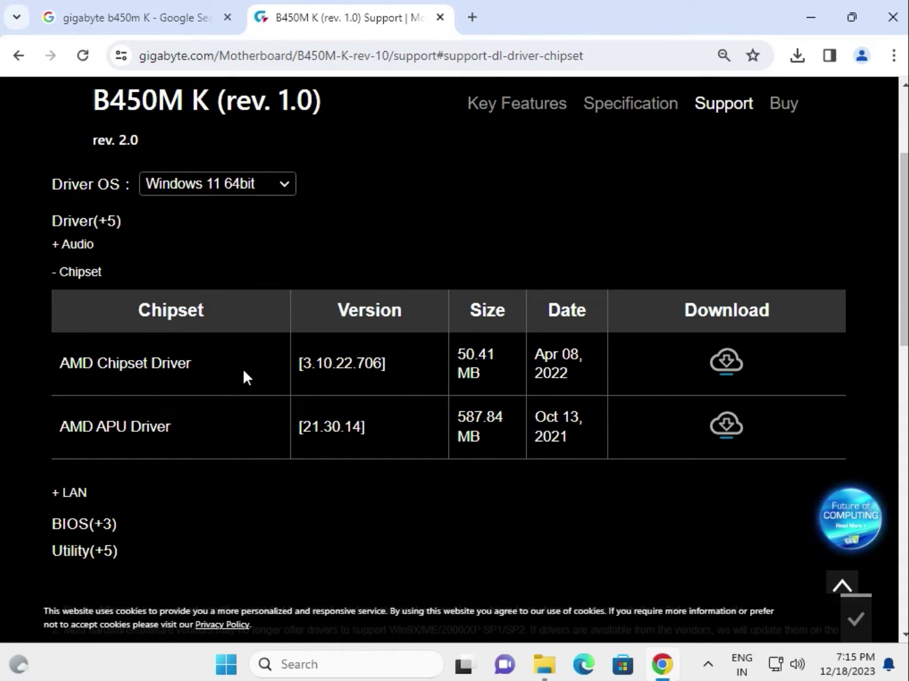
click(723, 363)
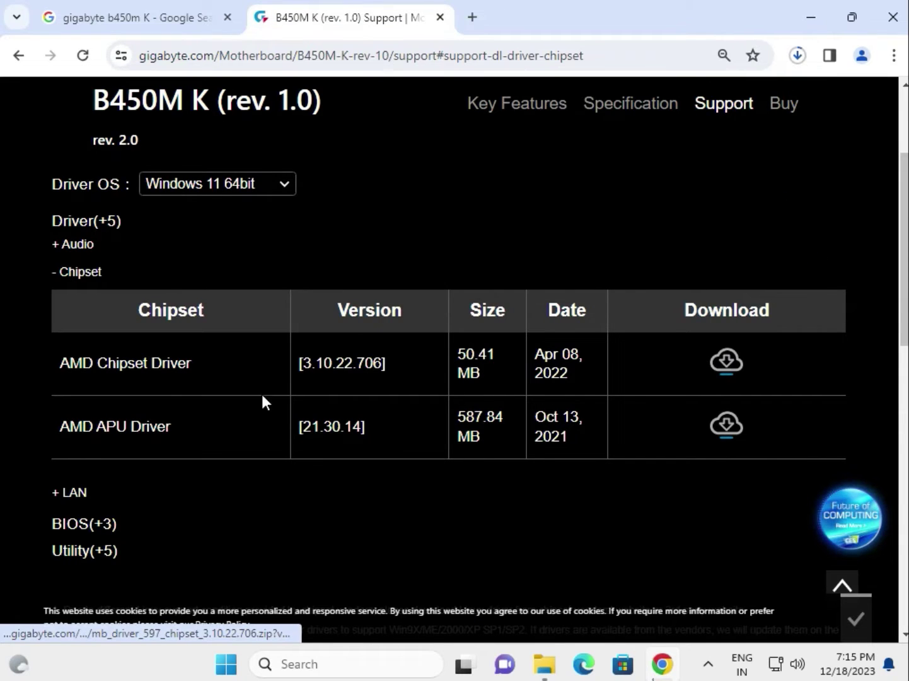
drag(191, 363, 63, 364)
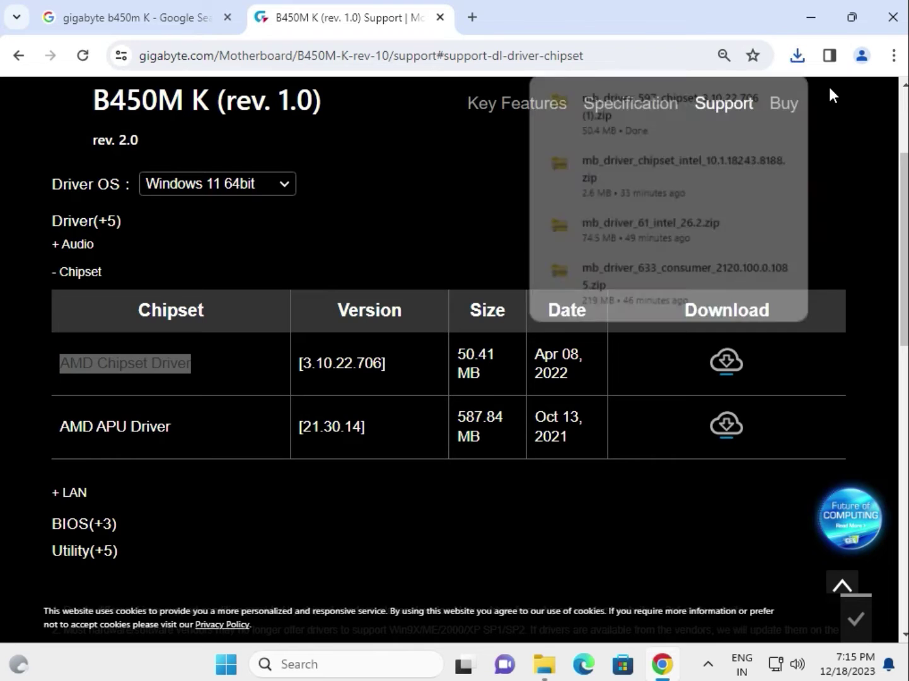
click(669, 119)
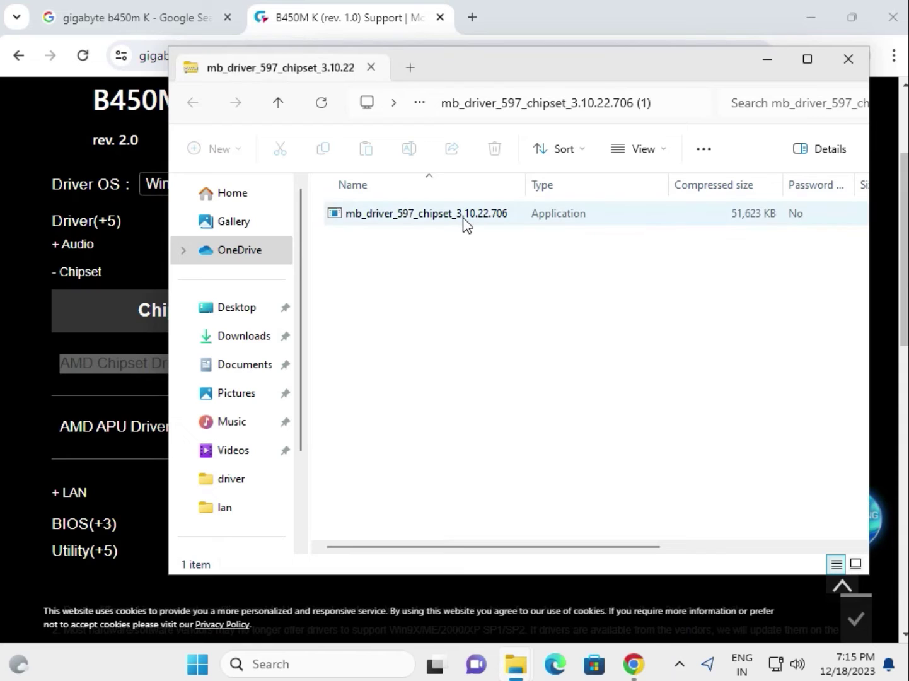
- Launch mb_driver_597_chipset_3.10.22.706 from the archive and allow it to make changes
click(465, 216)
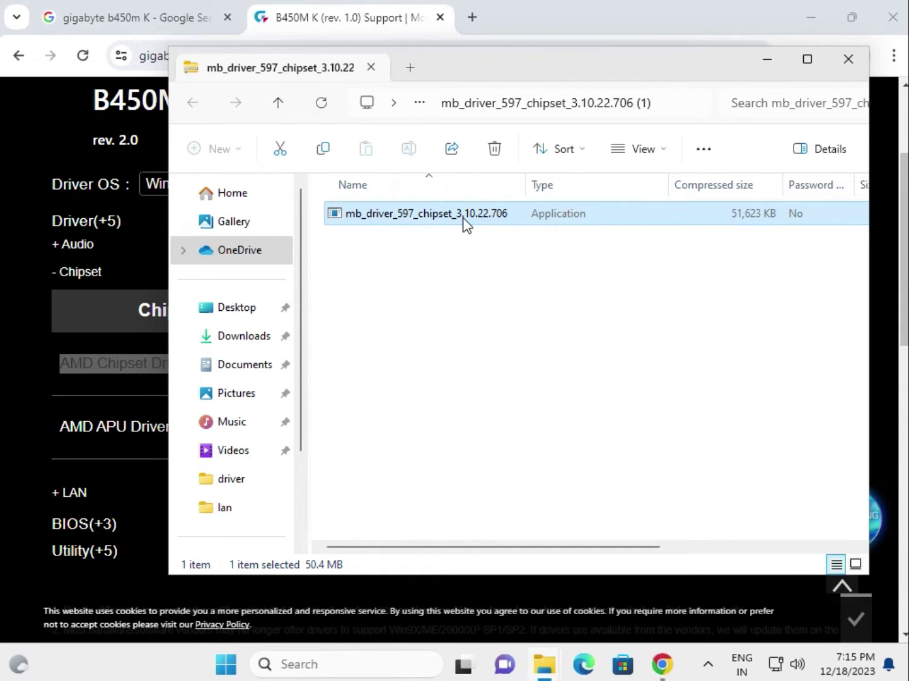
double_click(464, 217)
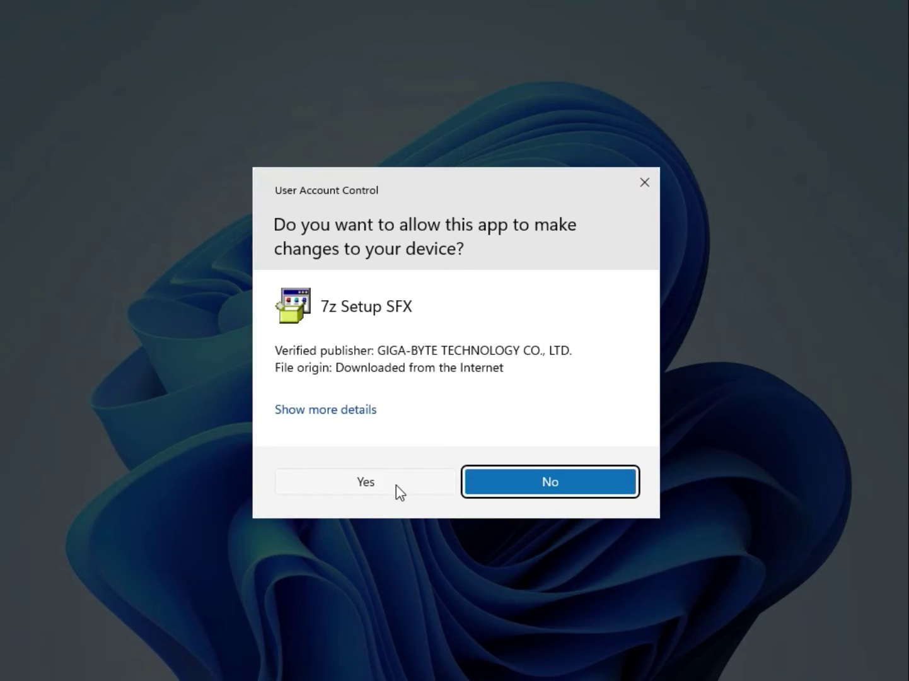
click(397, 486)
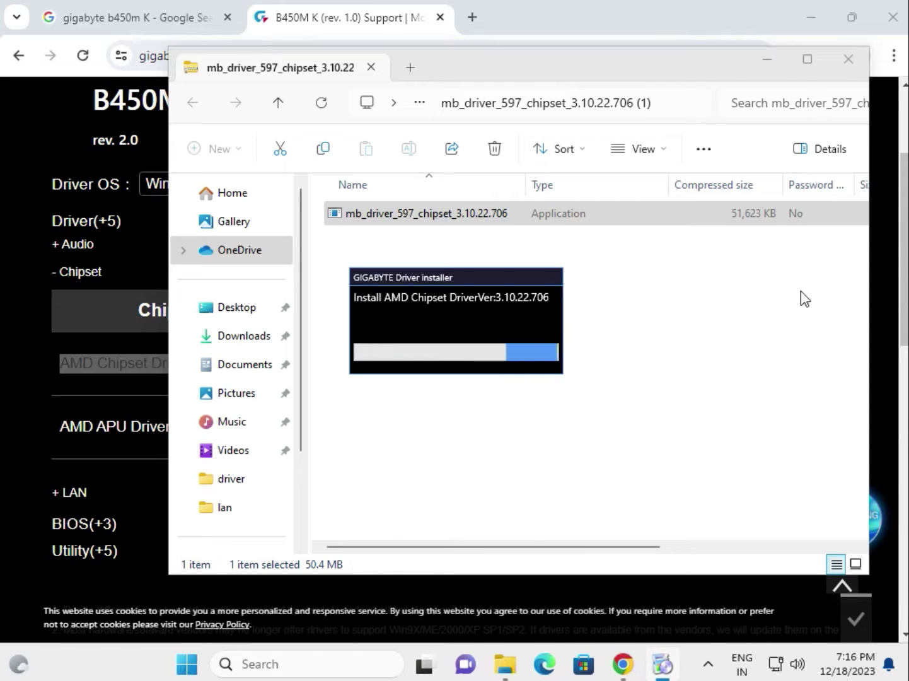
- Download the Realtek LAN Driver 1168.007.0318.2022 from the LAN section and open its archive
click(883, 292)
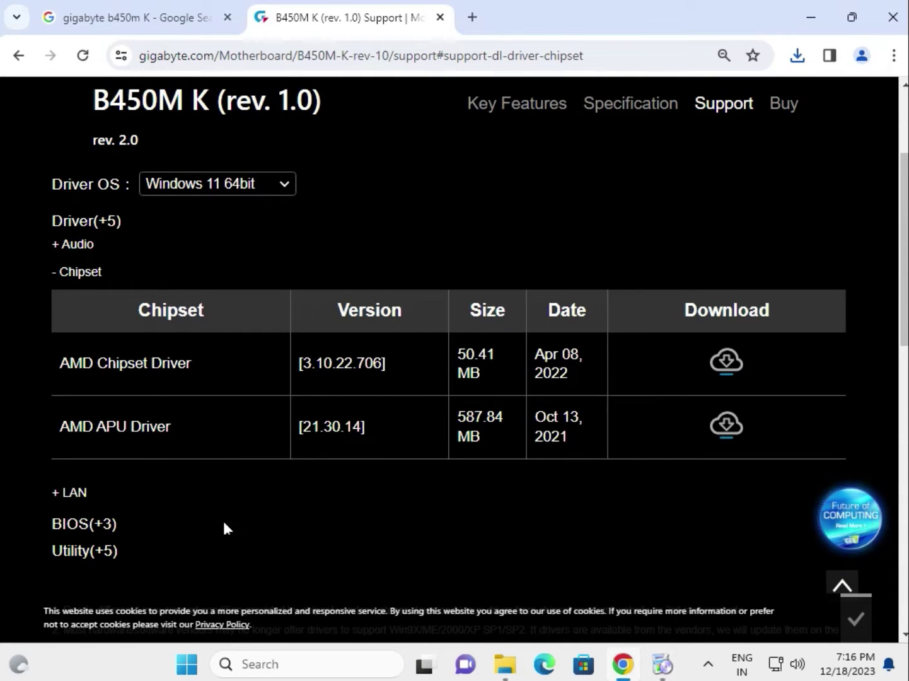
click(71, 492)
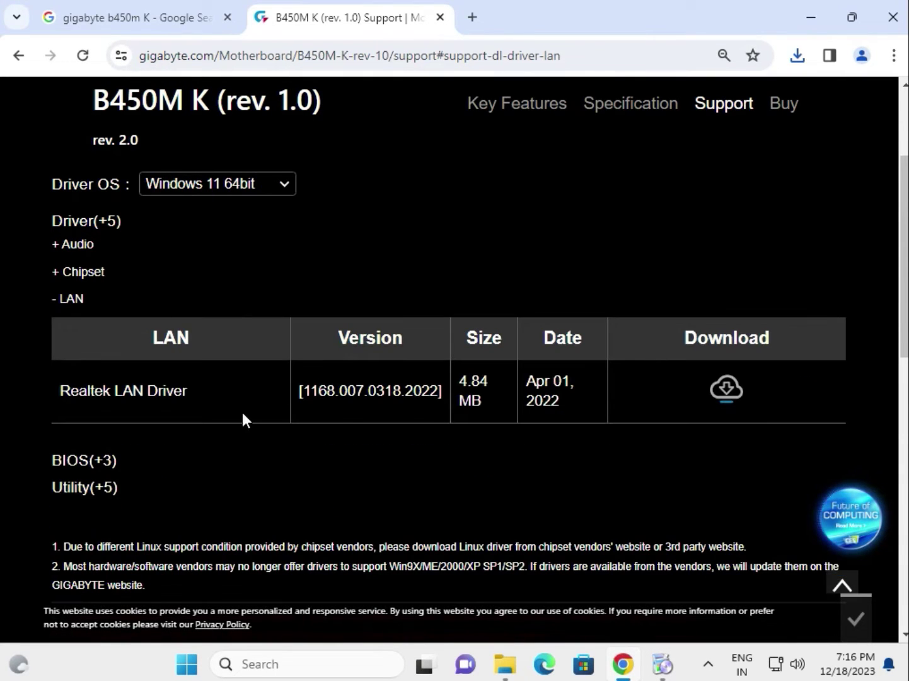
click(724, 396)
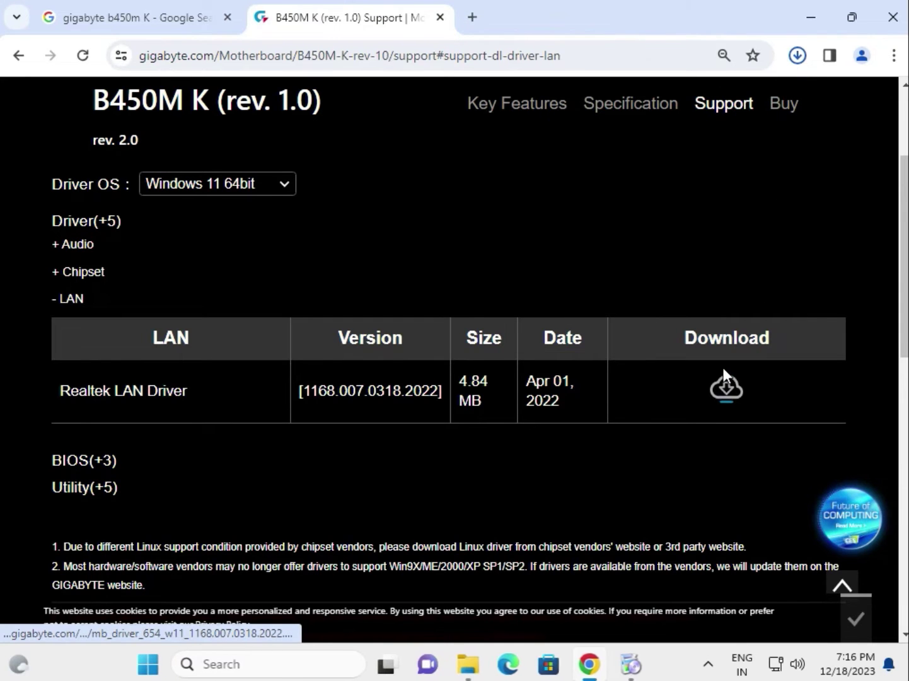
click(629, 111)
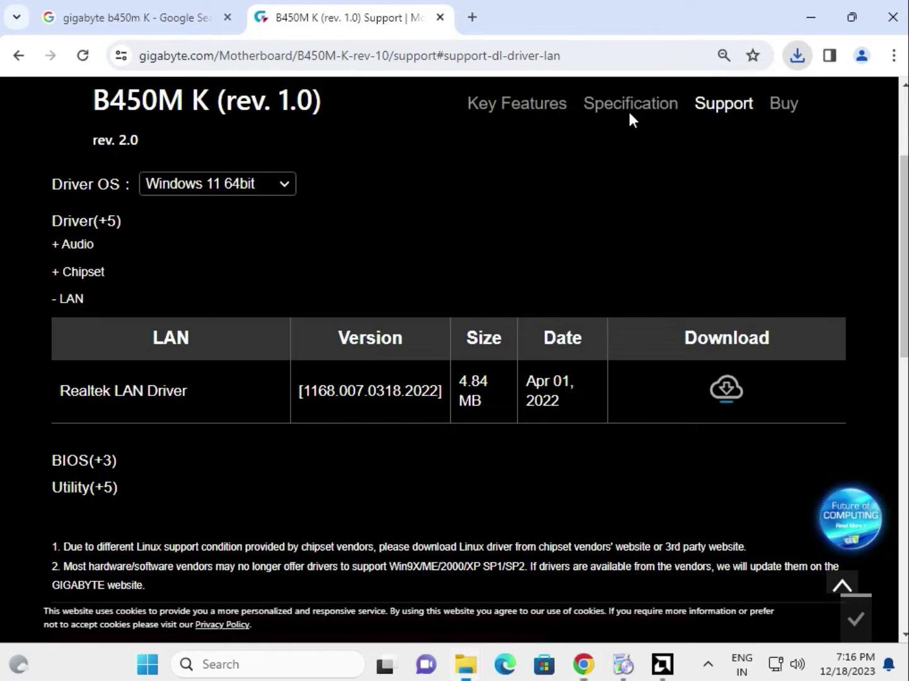
- Run the Realtek LAN driver installer with permission, then return to the support page's BIOS section
mouse_move(662, 665)
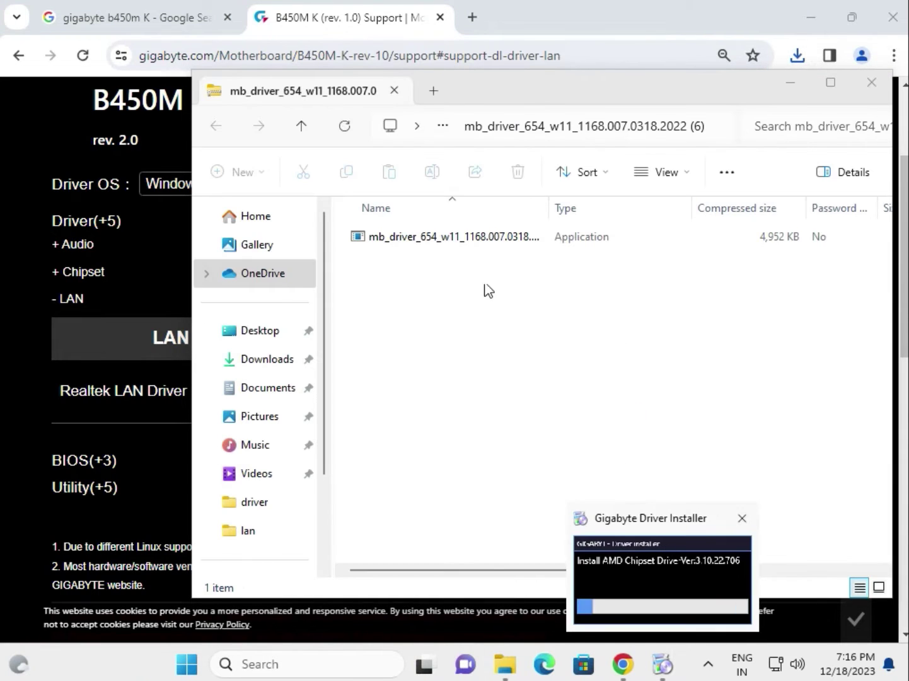
double_click(464, 243)
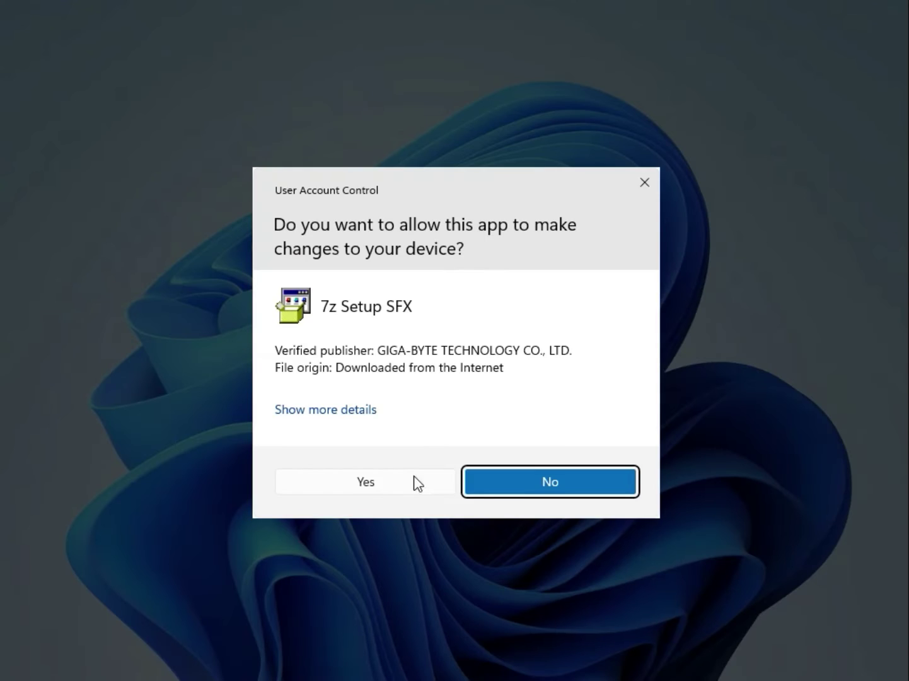
click(417, 491)
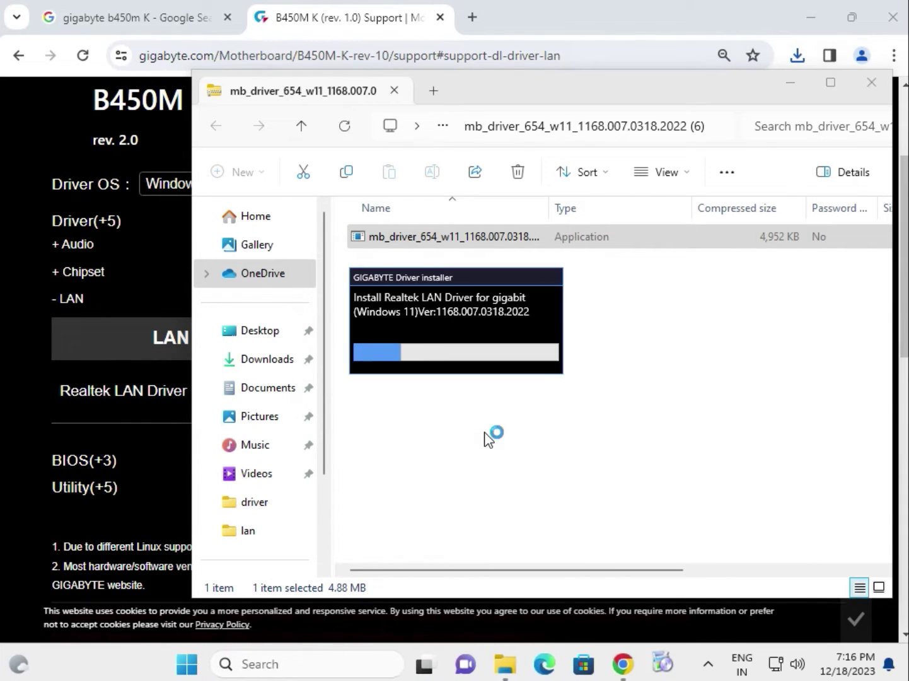
click(18, 379)
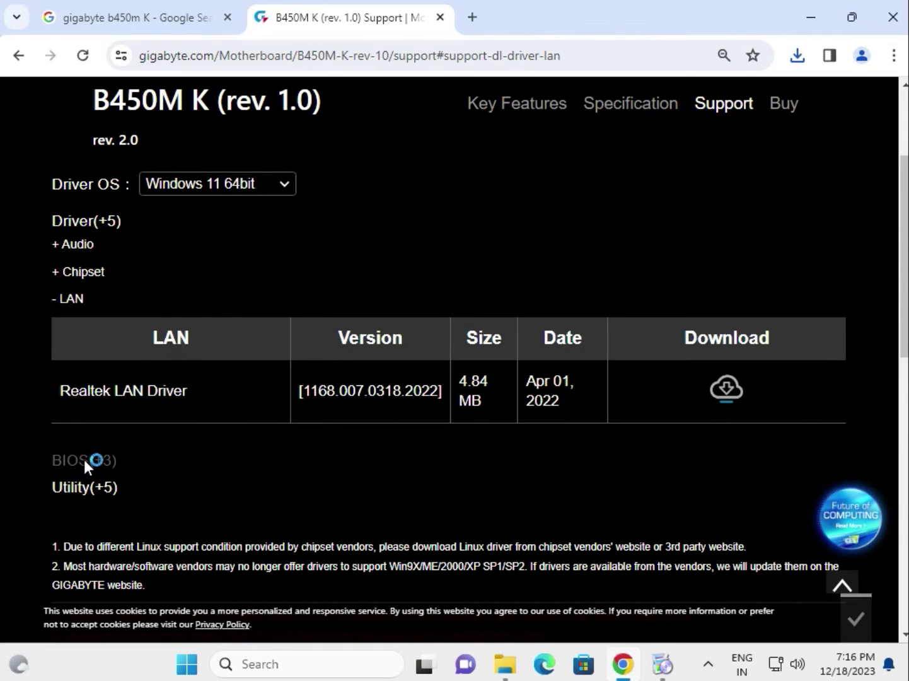
click(80, 461)
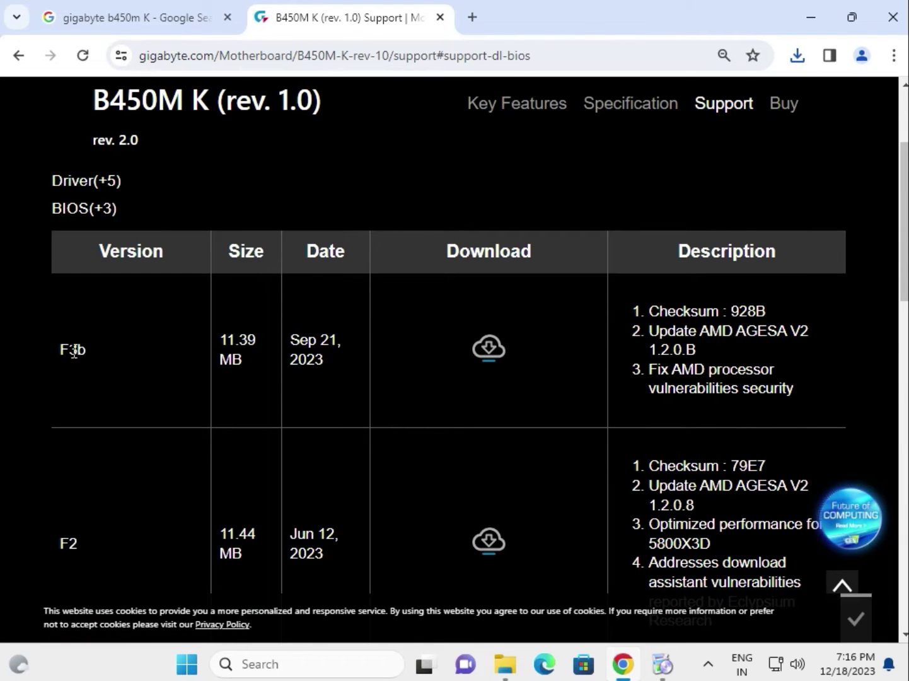
- Review the BIOS F3b and F2 entries, highlighting the F3b file size
drag(238, 355, 229, 344)
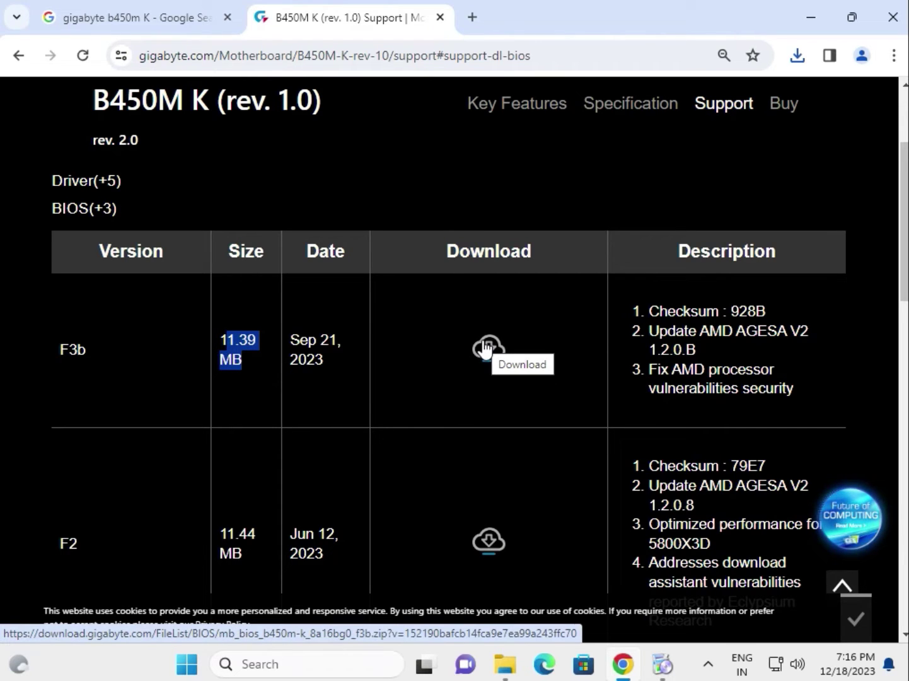
scroll(485, 349, up, 2)
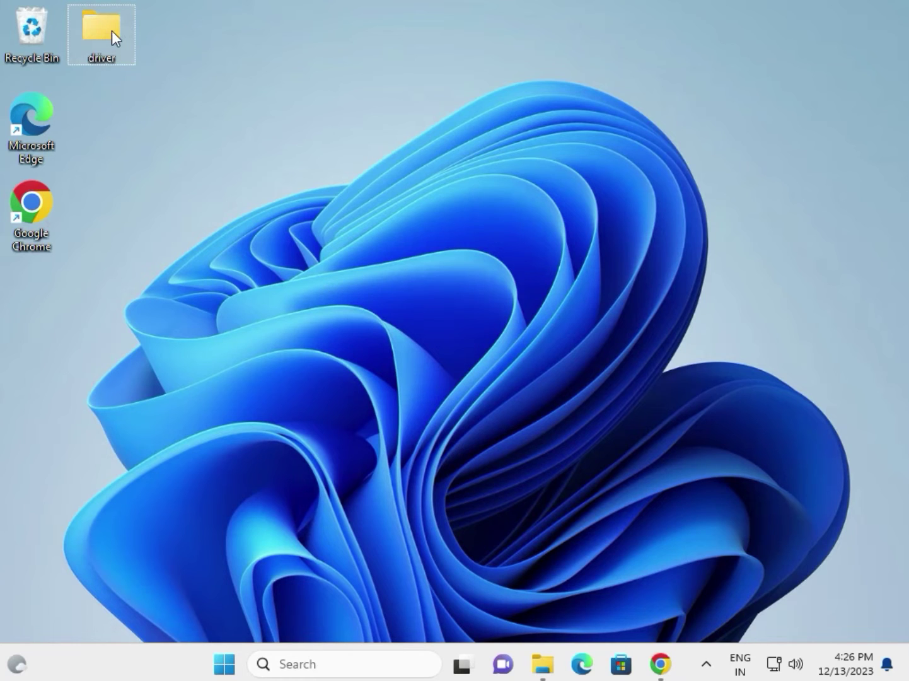
- Open Device Manager from the Start button's quick menu
mouse_move(111, 31)
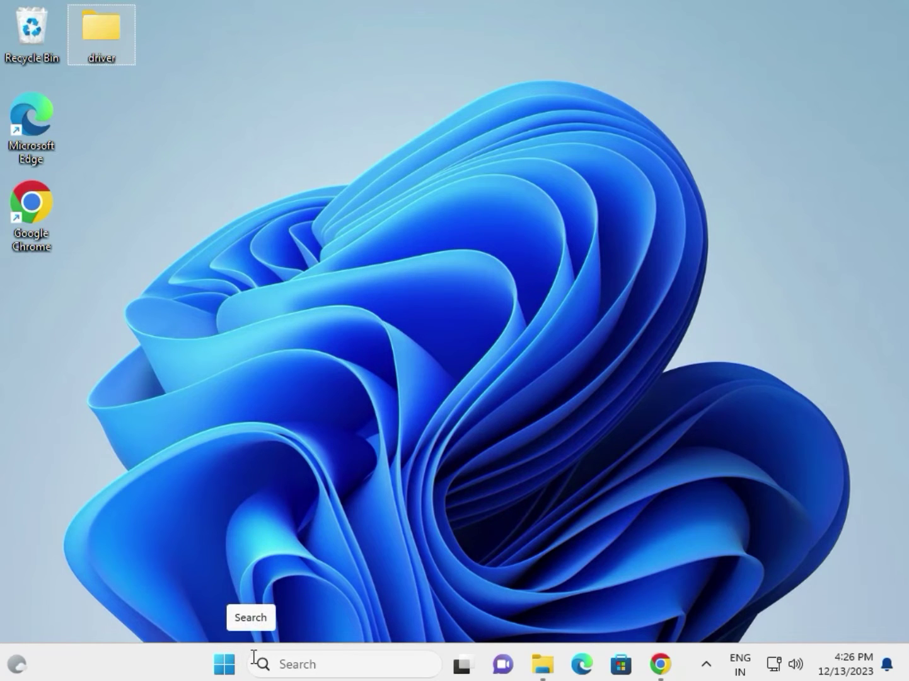
right_click(225, 665)
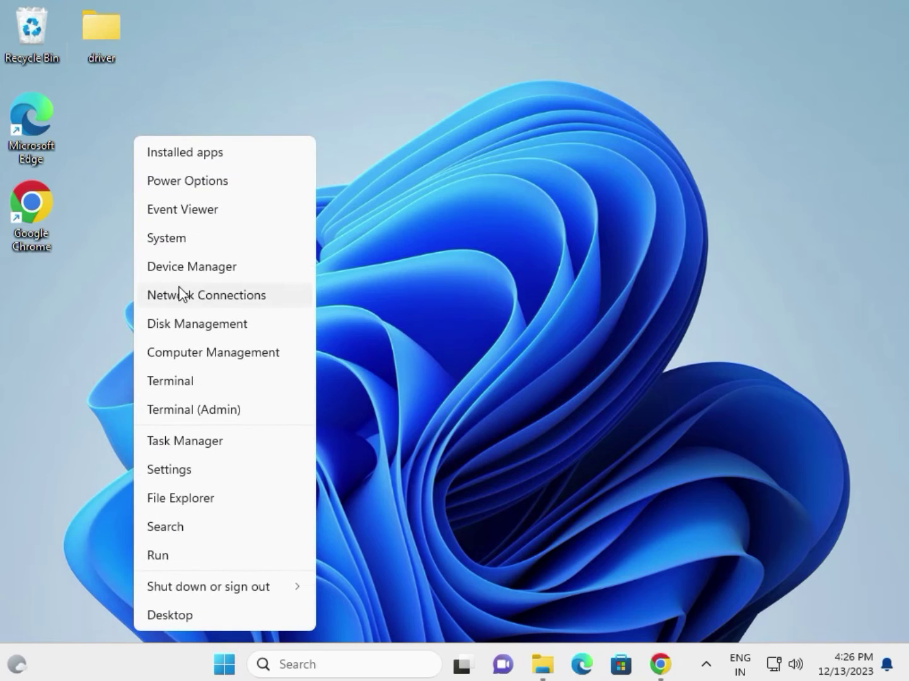
click(183, 267)
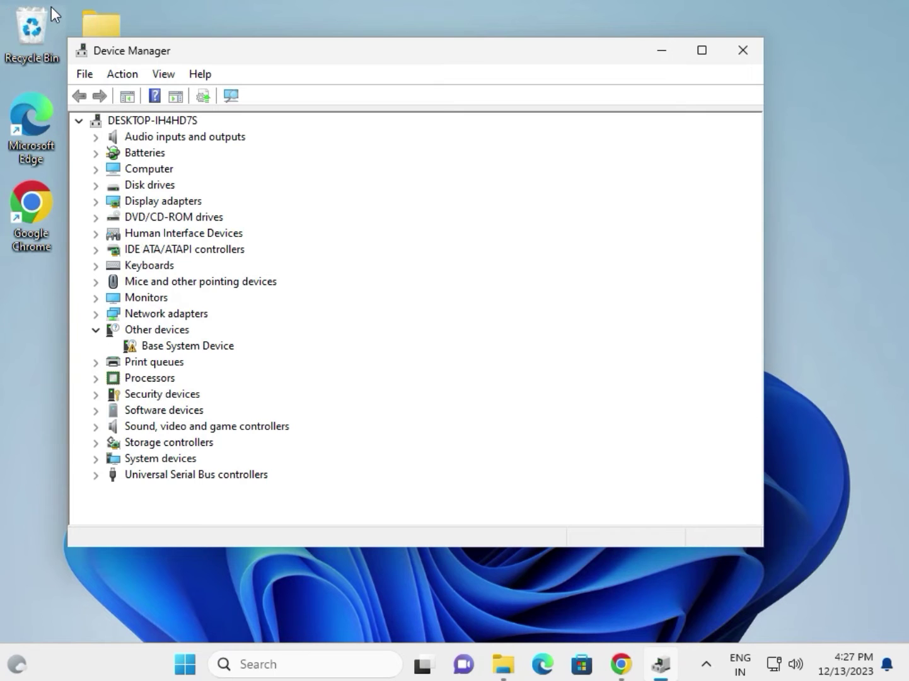
- Move Device Manager beside the desktop driver folder and expand Display adapters
drag(180, 47, 251, 60)
click(119, 28)
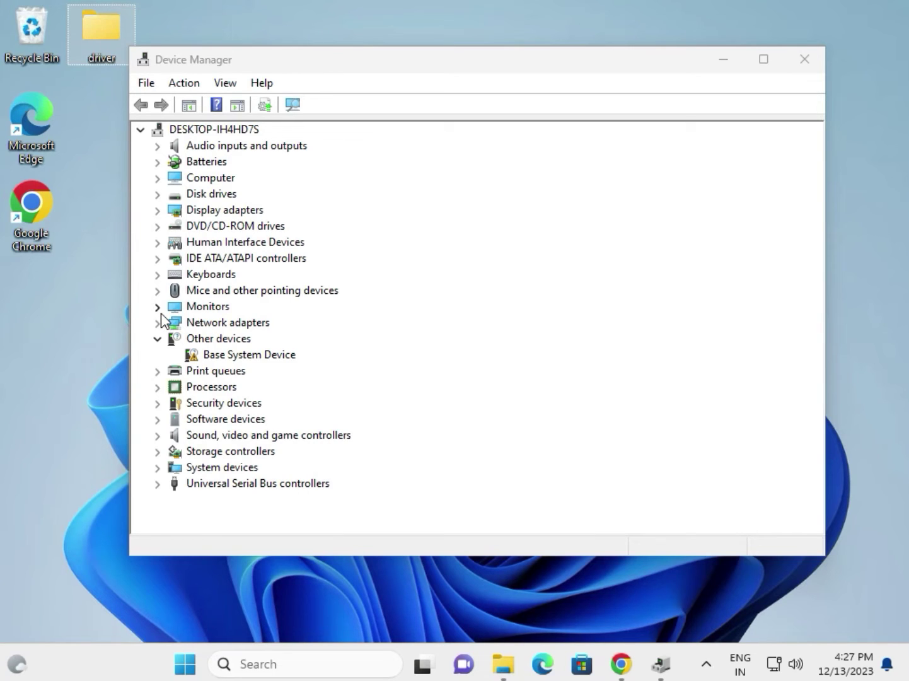
click(163, 212)
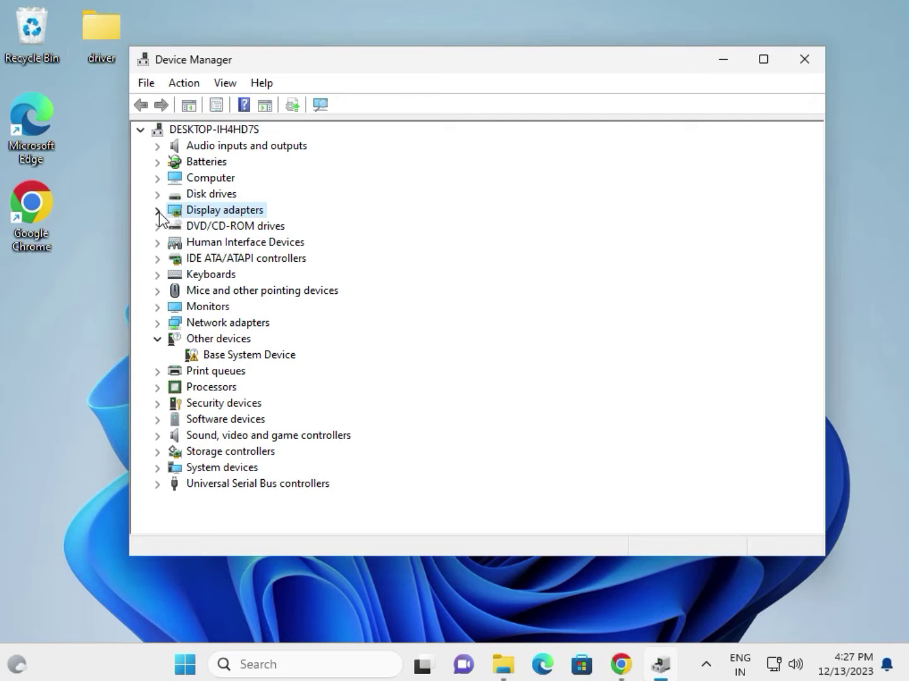
click(158, 211)
- Update the Microsoft Basic Display Adapter from Desktop\driver; the best driver is already installed
right_click(229, 228)
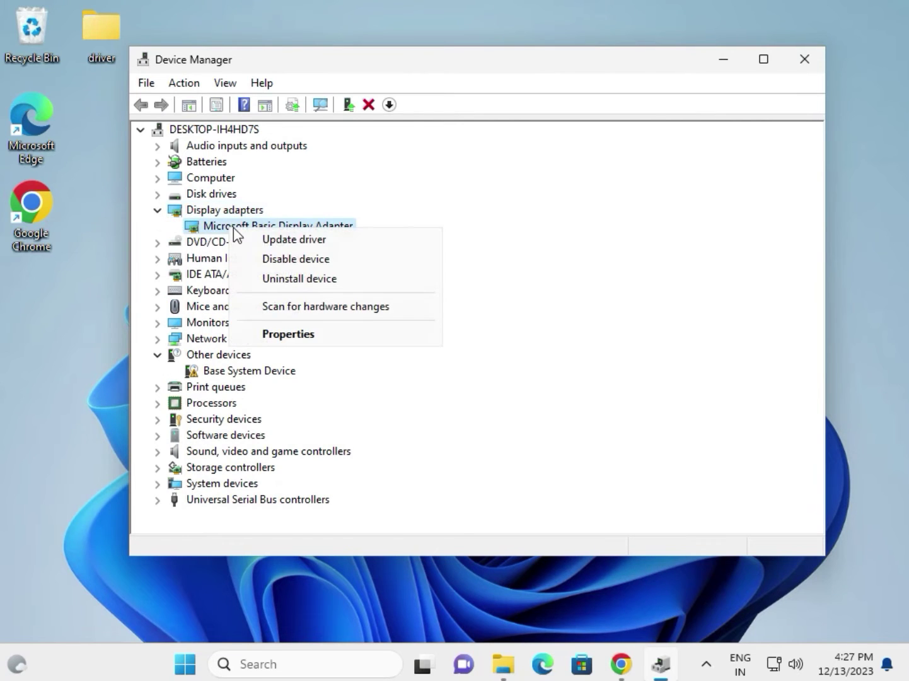
click(276, 239)
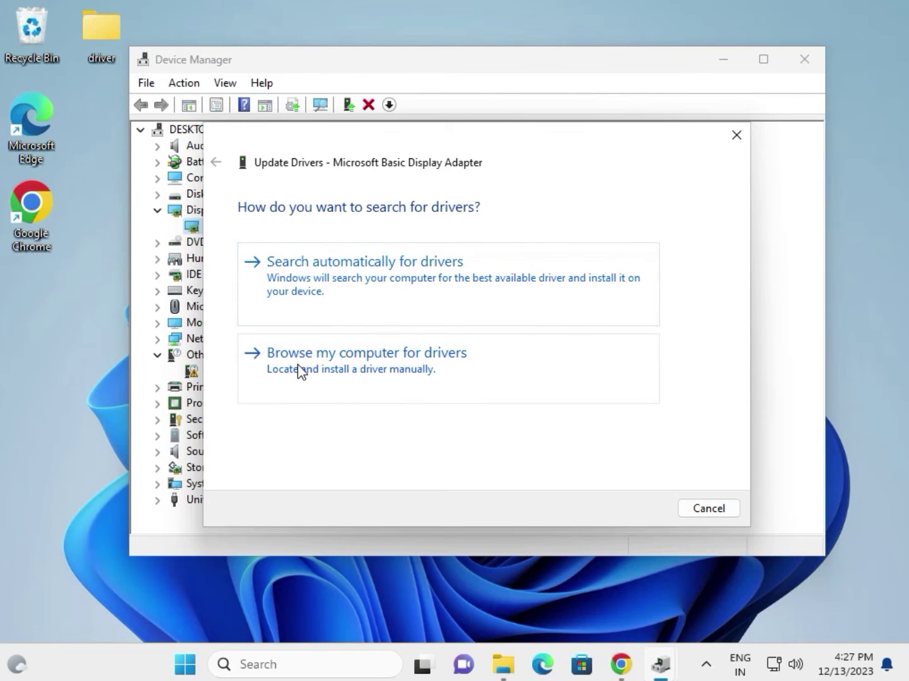
click(420, 369)
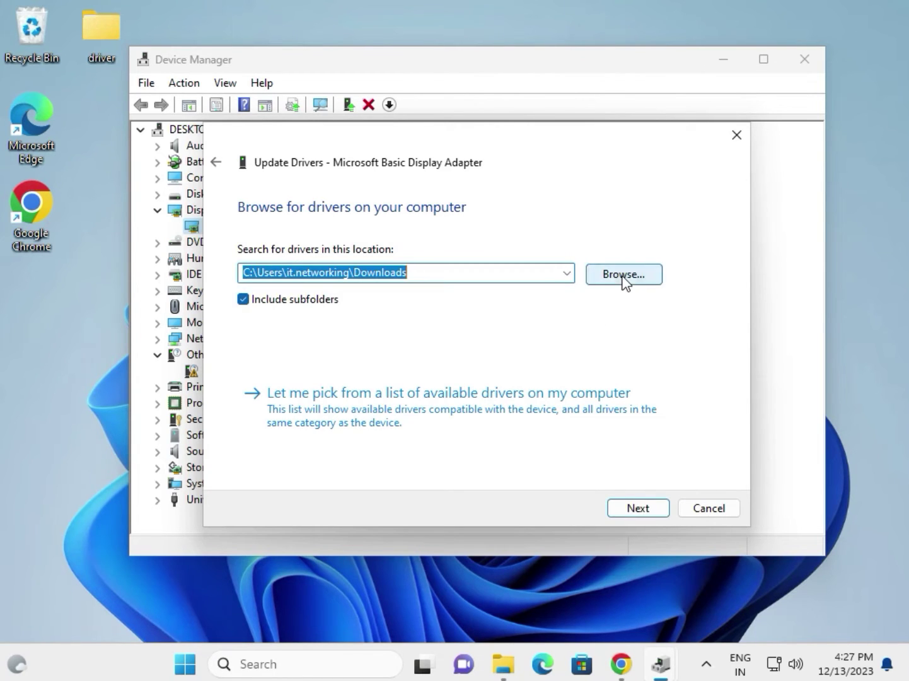
click(624, 280)
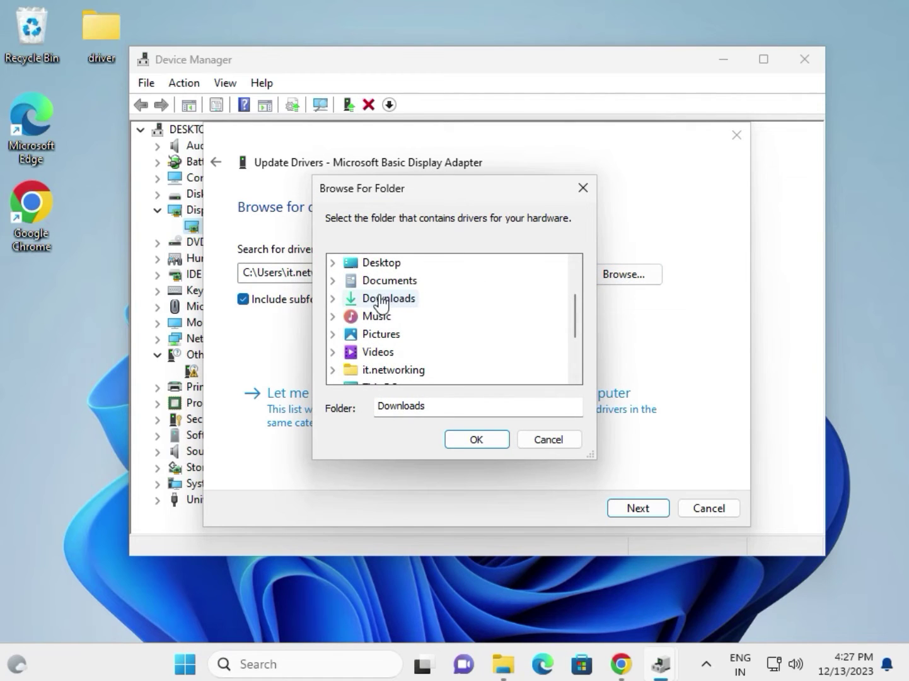
click(378, 264)
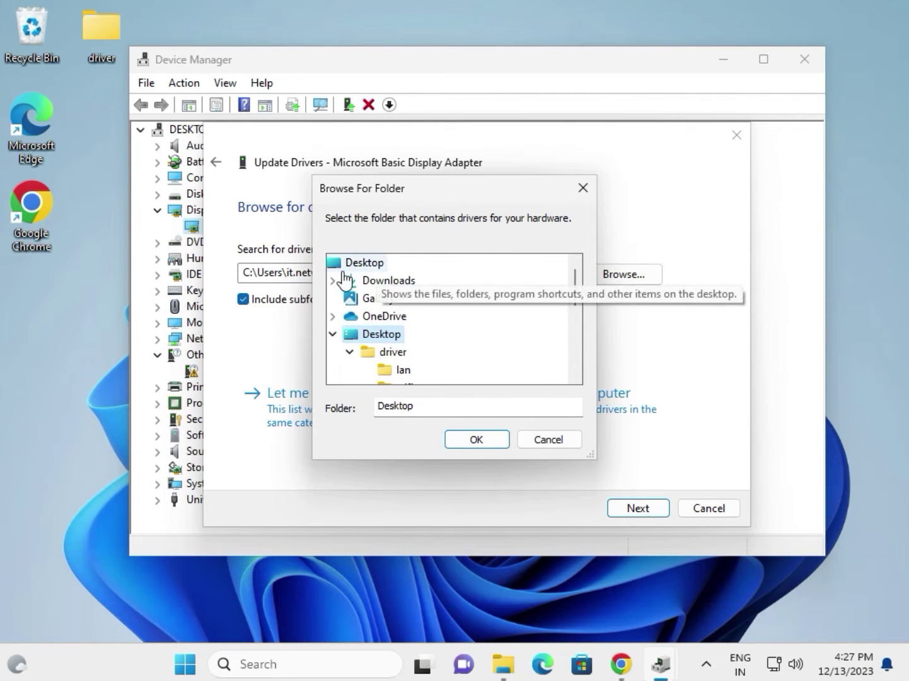
click(392, 354)
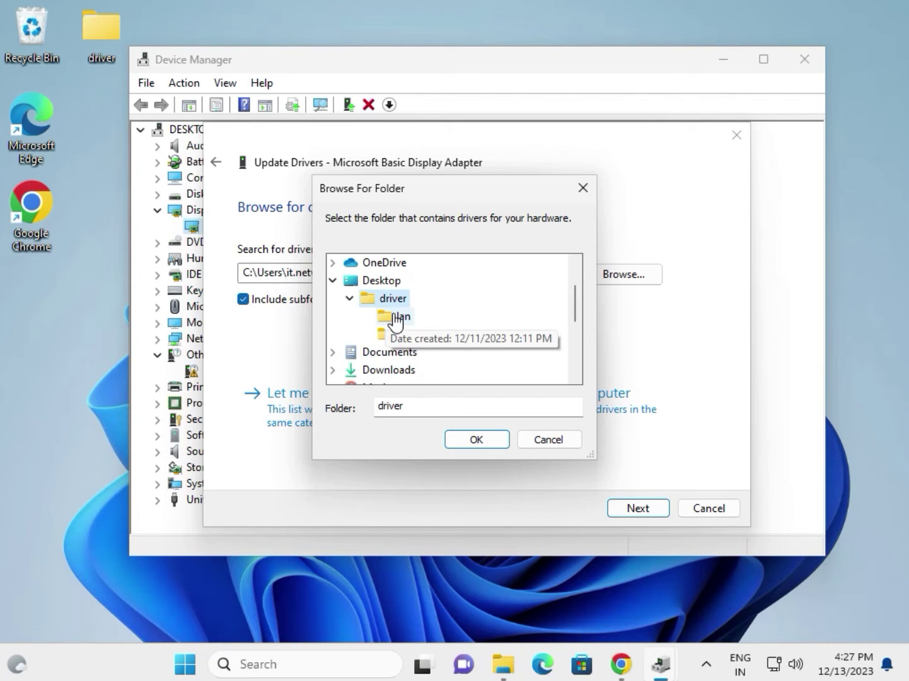
click(477, 440)
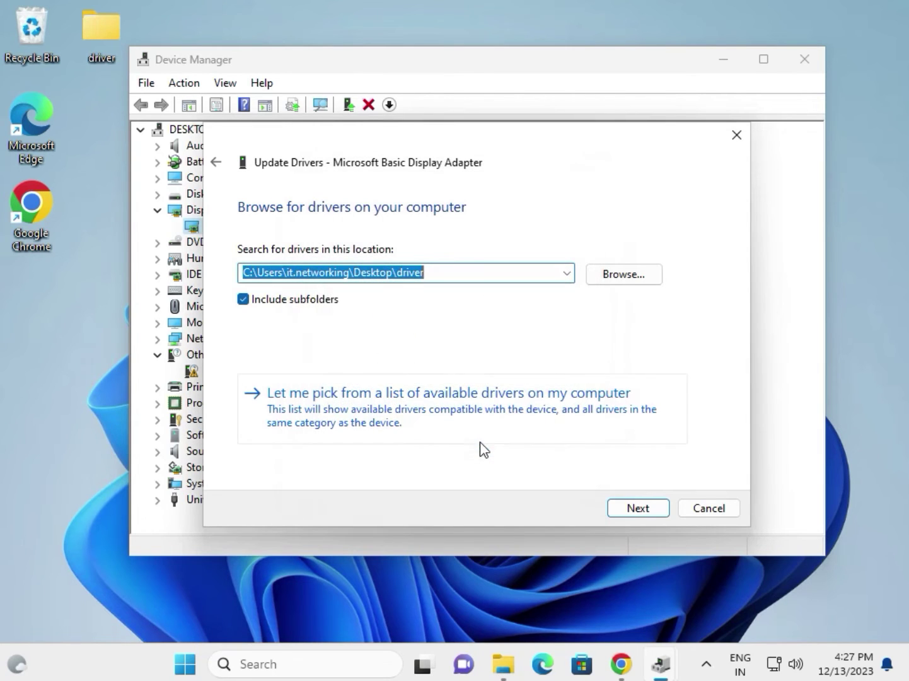
click(647, 506)
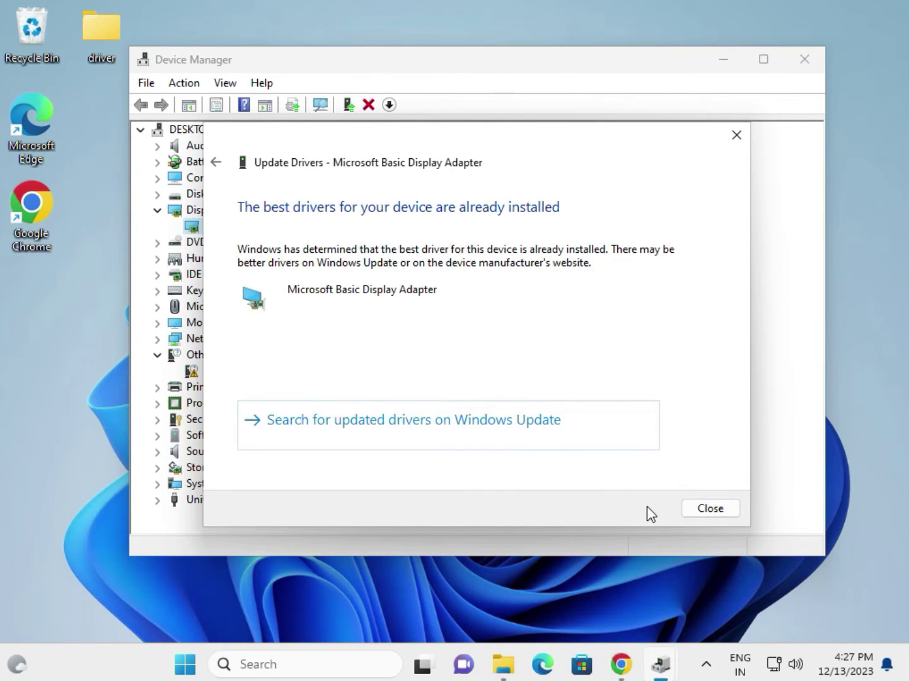
click(700, 509)
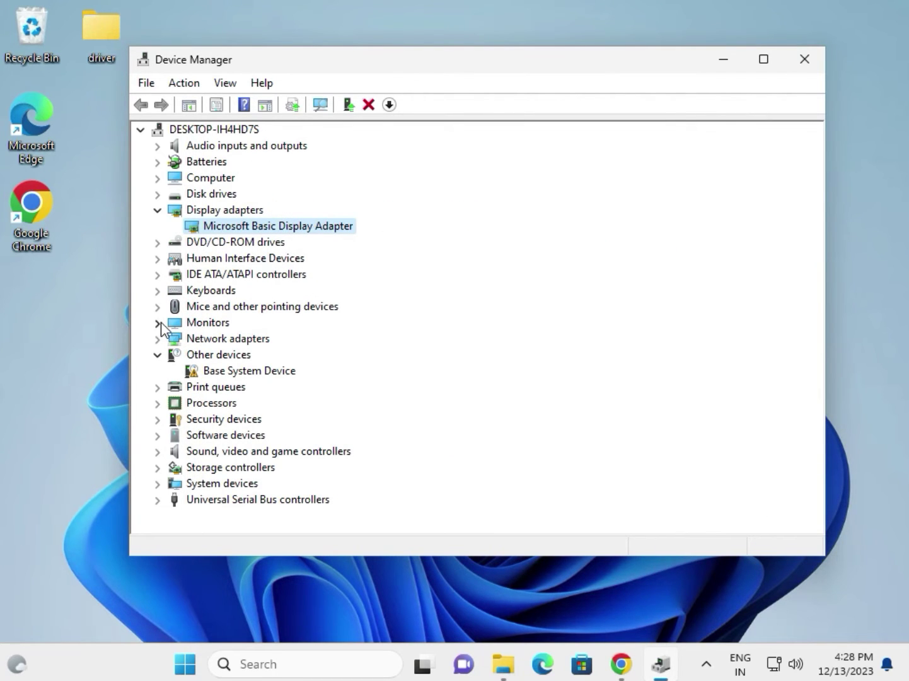
- Under Network adapters, update the Intel PRO/1000 MT Desktop Adapter from the Desktop driver folder
click(159, 340)
click(256, 356)
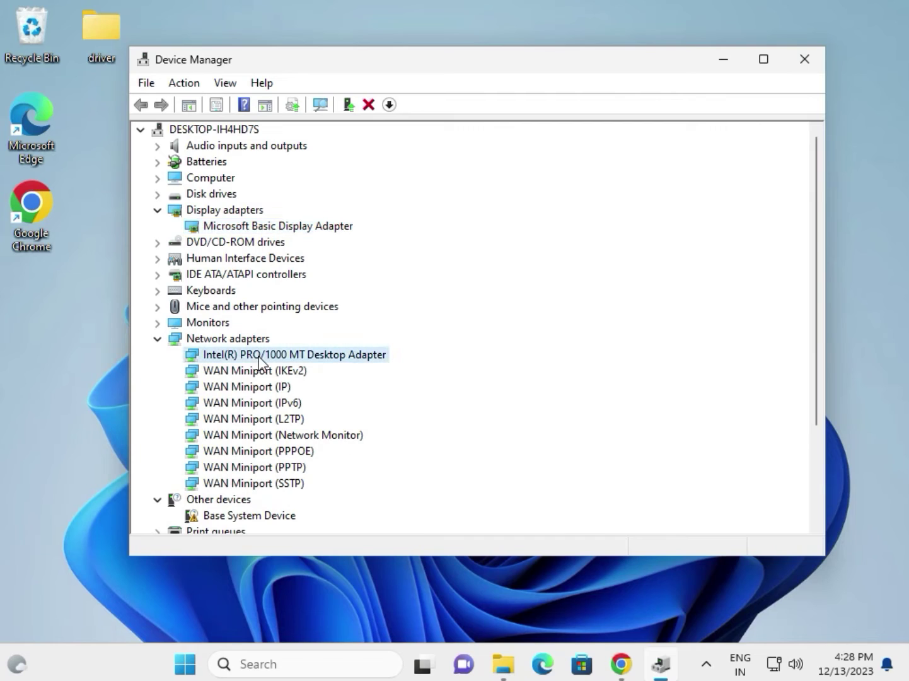
right_click(265, 356)
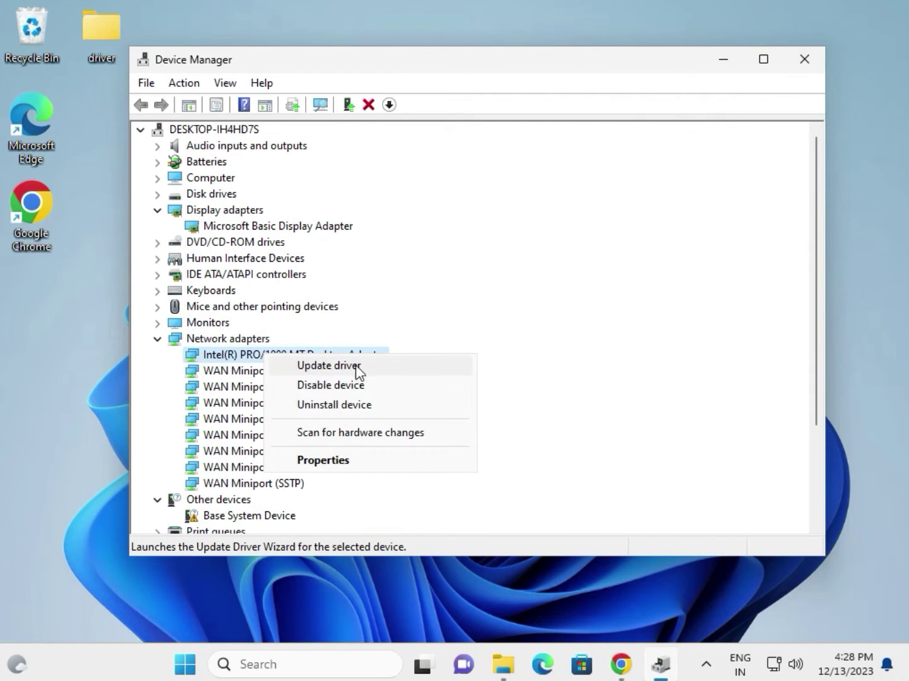
click(554, 344)
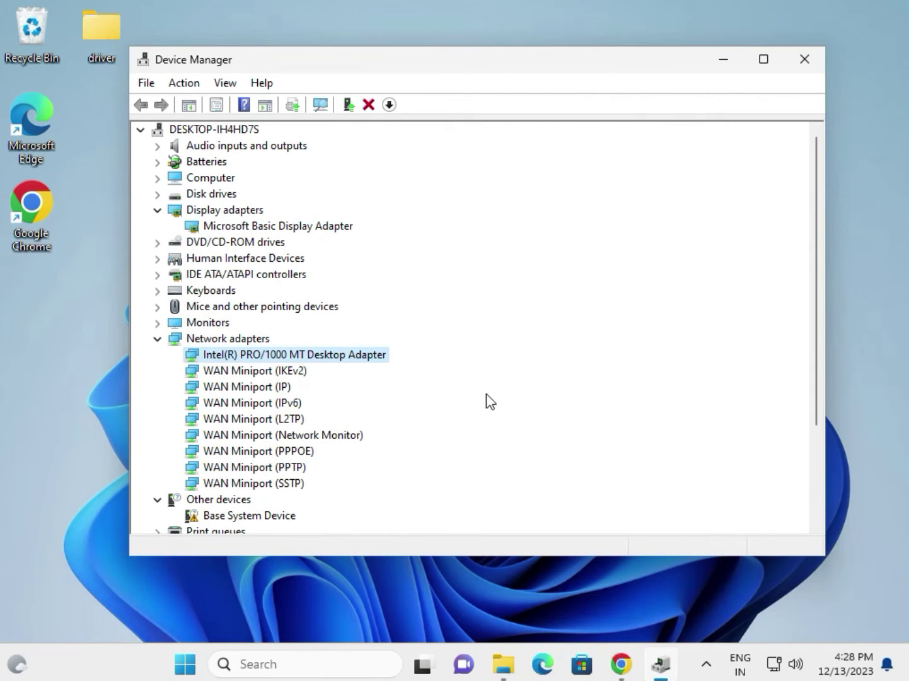
right_click(364, 362)
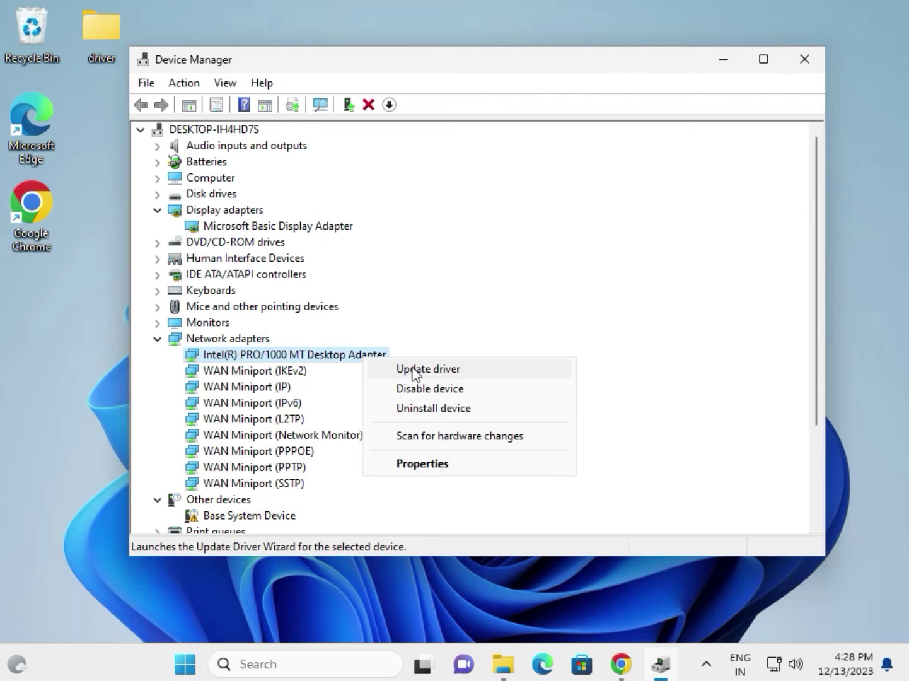
click(414, 372)
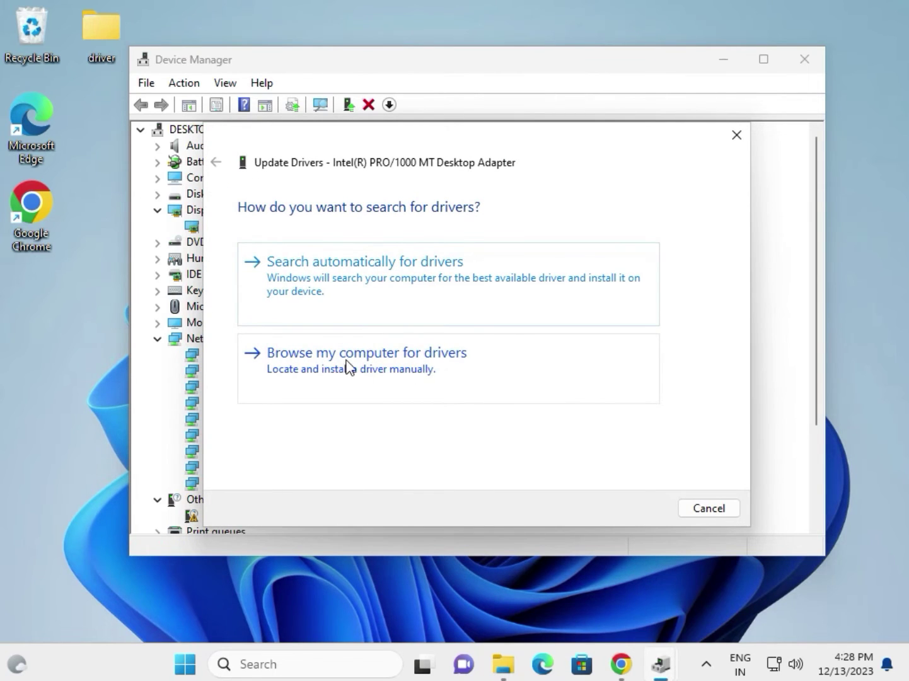
click(408, 369)
click(608, 276)
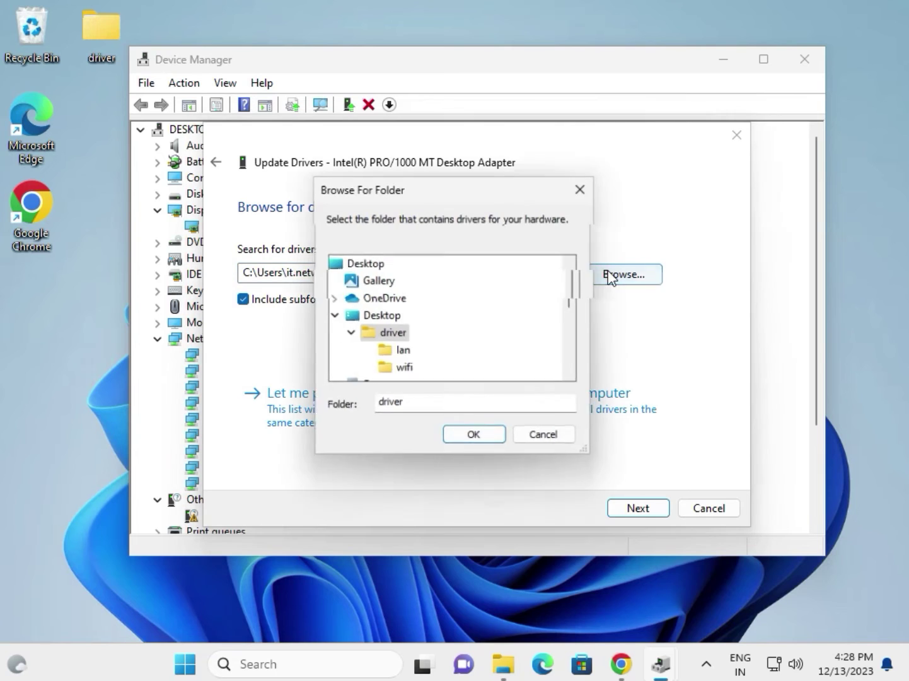
click(467, 438)
click(642, 508)
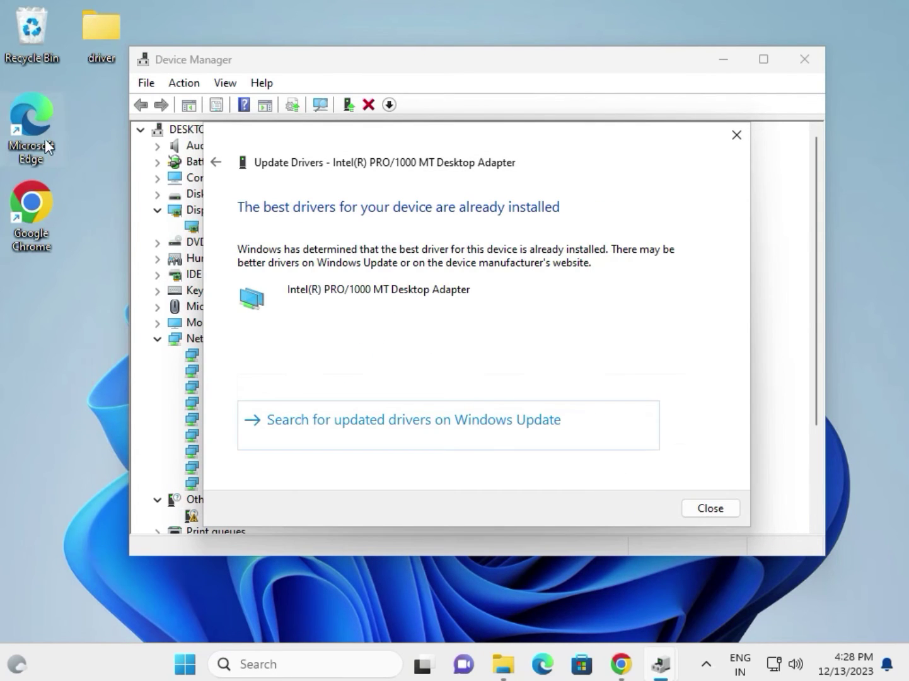
click(92, 34)
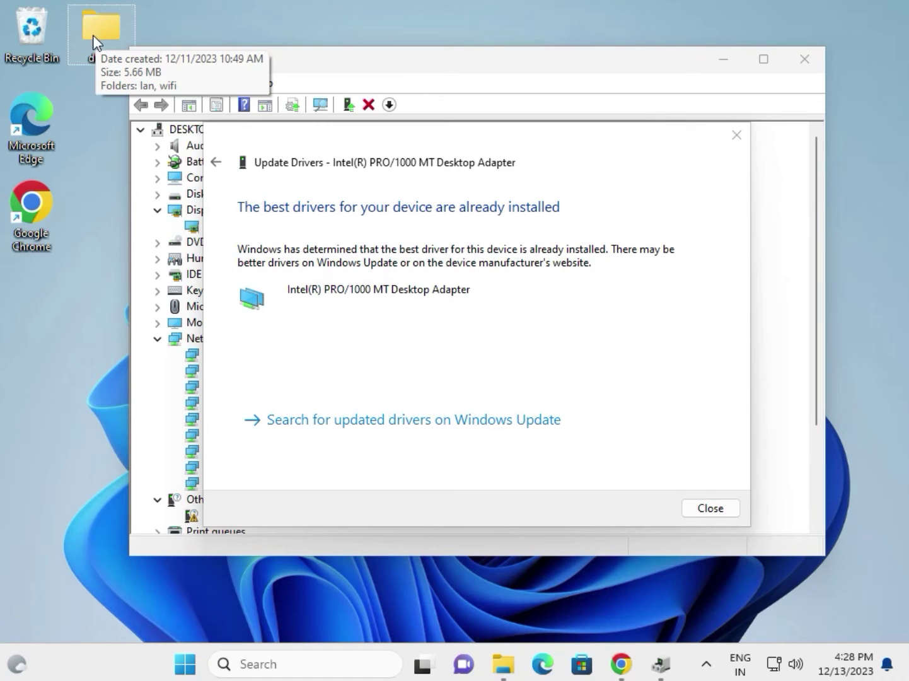
- Close the network adapter result and select the first Intel Core i3-6098P CPU under Processors
click(710, 509)
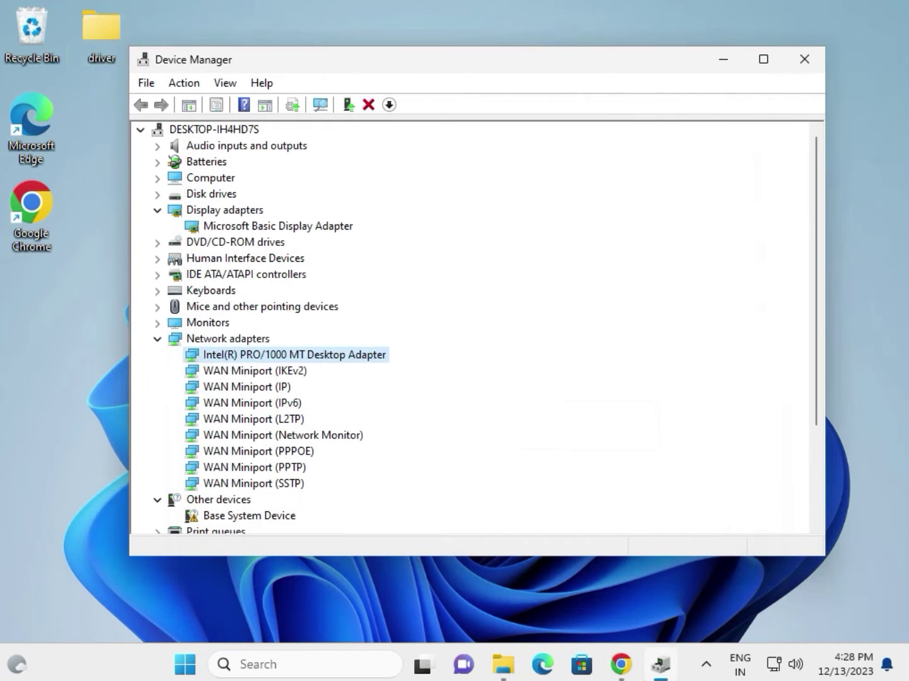
scroll(252, 381, down, 3)
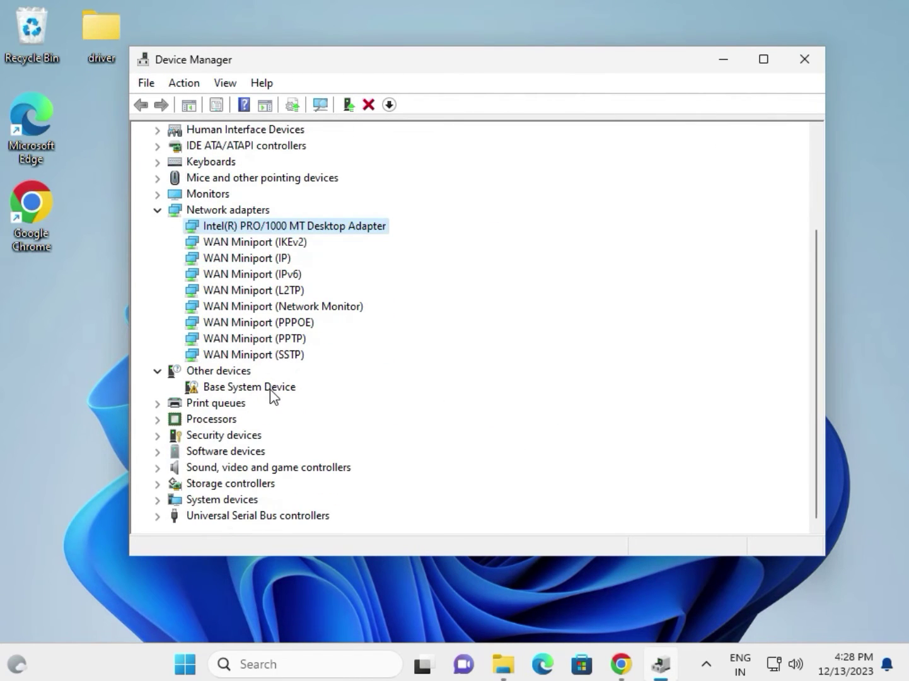
click(164, 419)
click(294, 436)
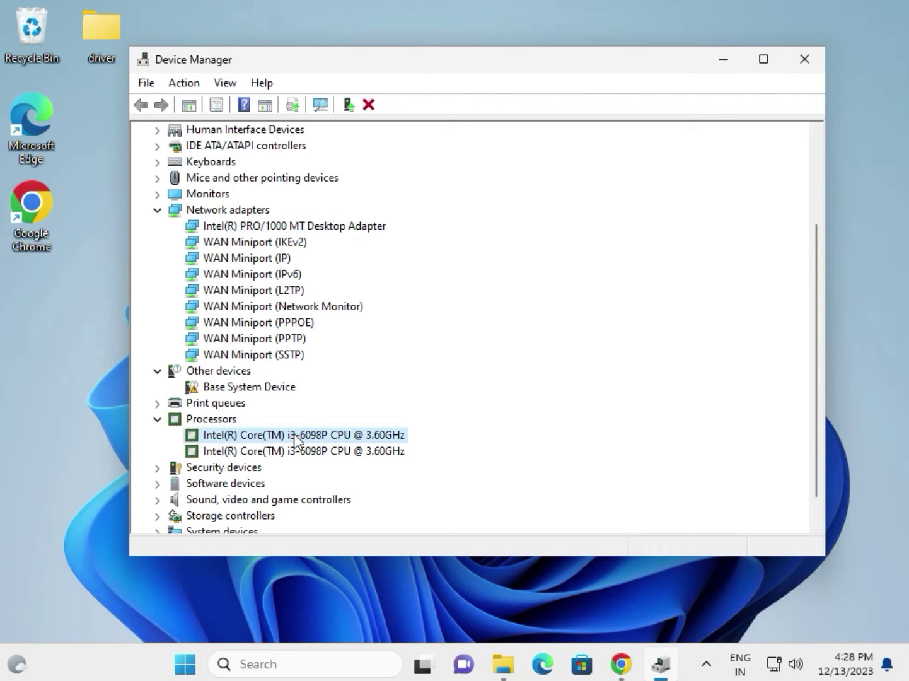
right_click(294, 437)
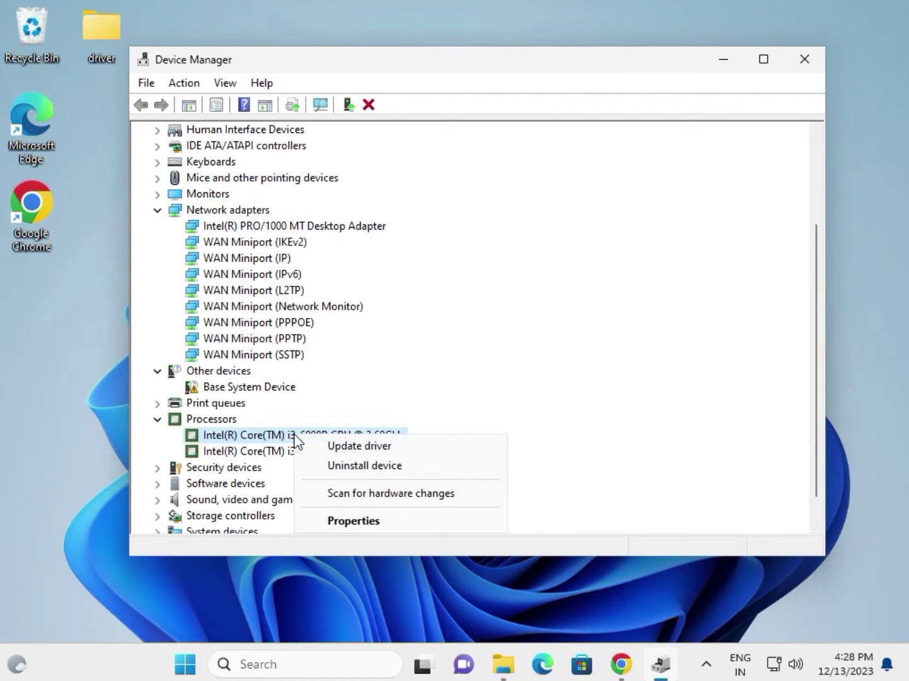
- Update the i3-6098P CPU driver from the Desktop driver folder; it's already the best
click(334, 446)
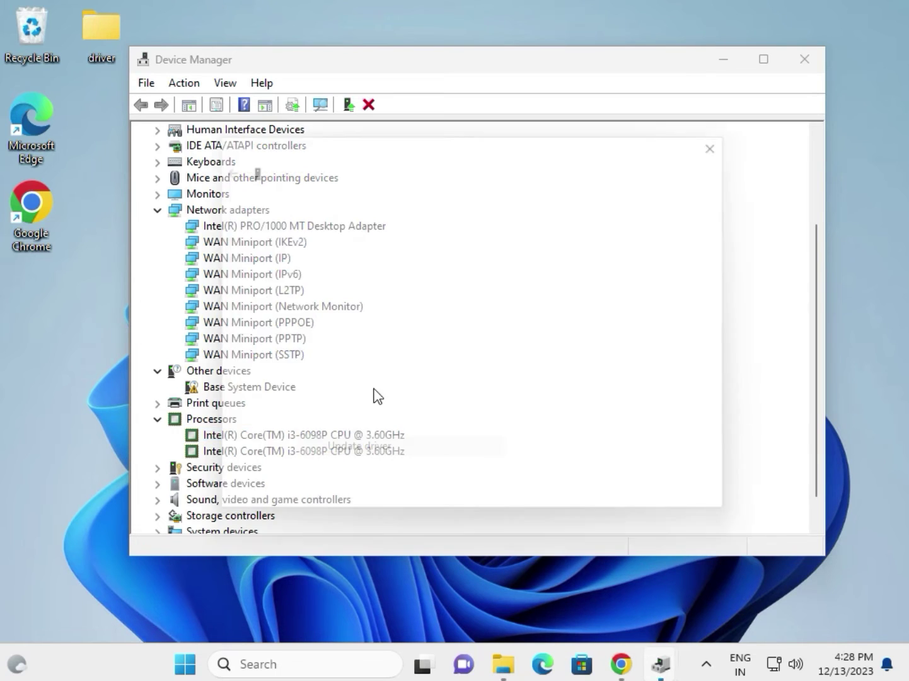
click(381, 364)
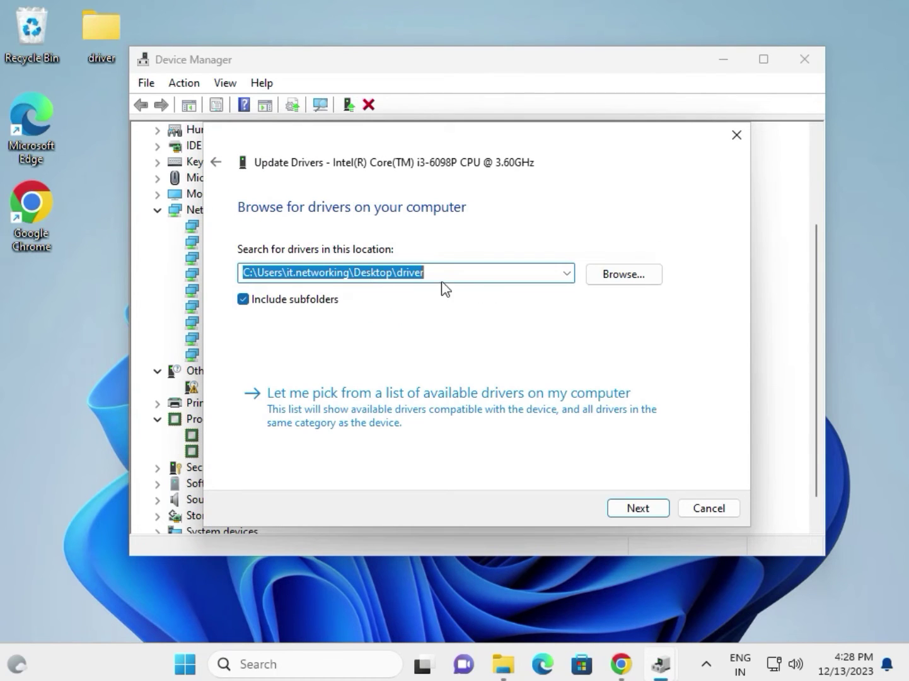
click(344, 275)
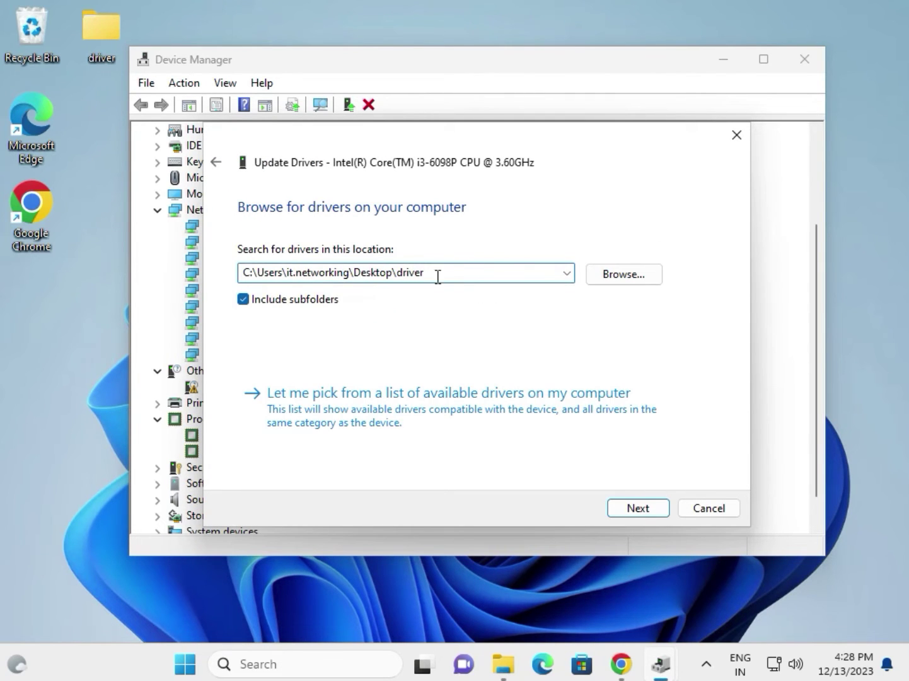
click(616, 275)
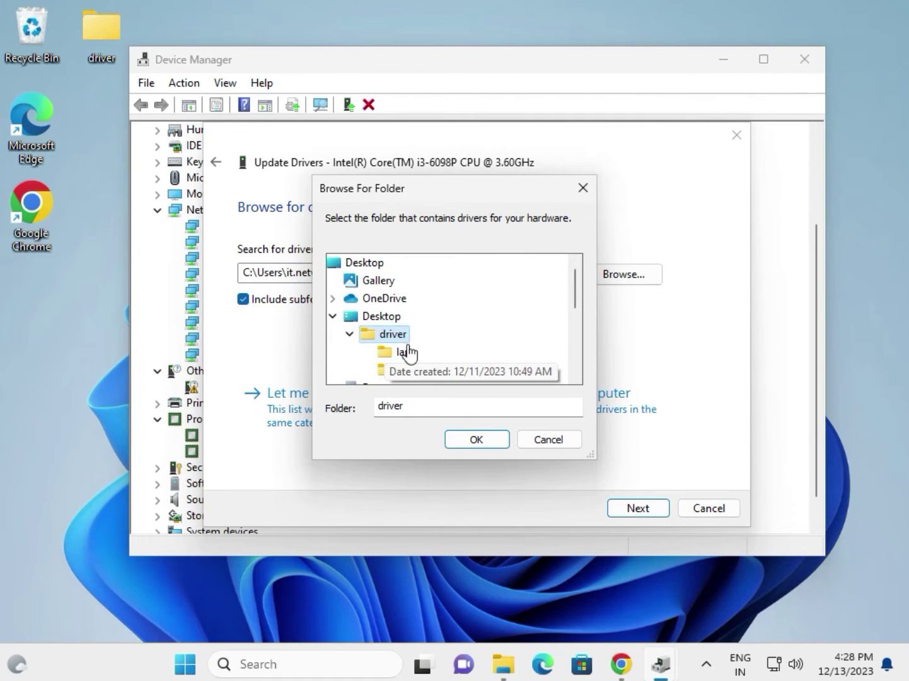
click(475, 442)
click(626, 508)
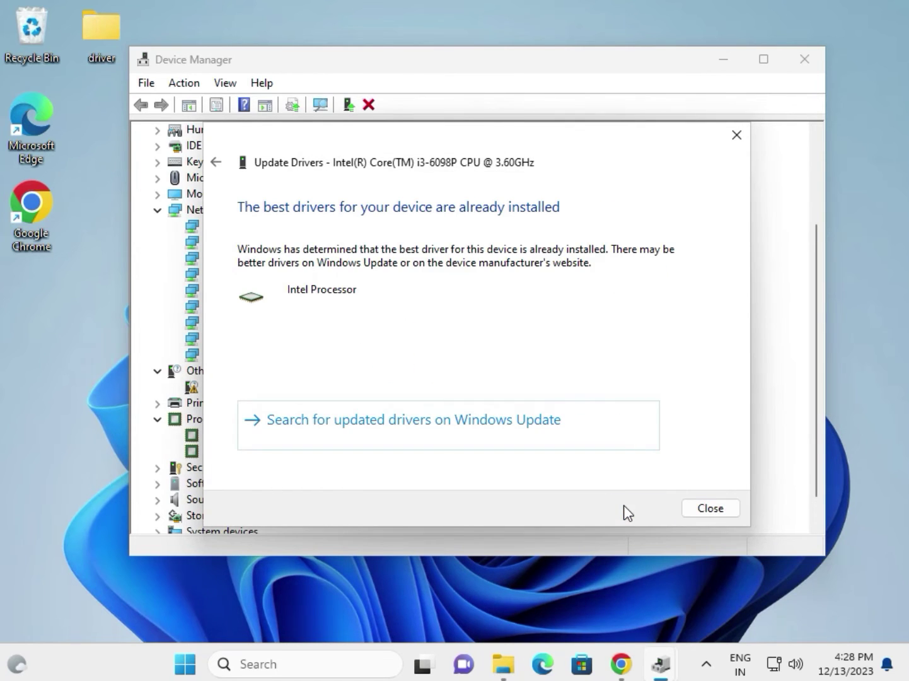
click(705, 508)
scroll(328, 415, down, 1)
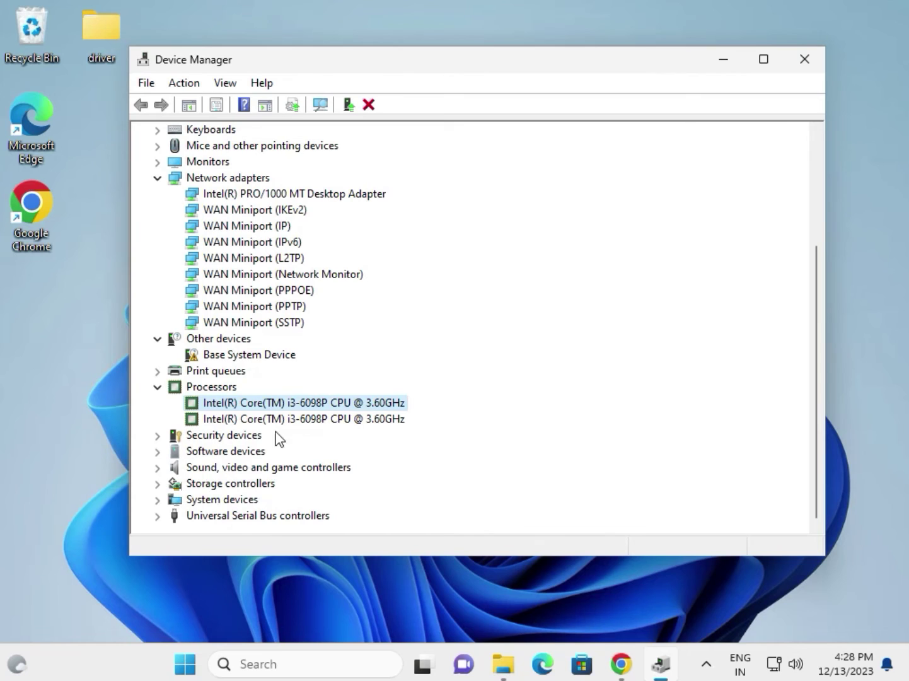
- Expand Sound, video and game controllers and Universal Serial Bus controllers
click(156, 468)
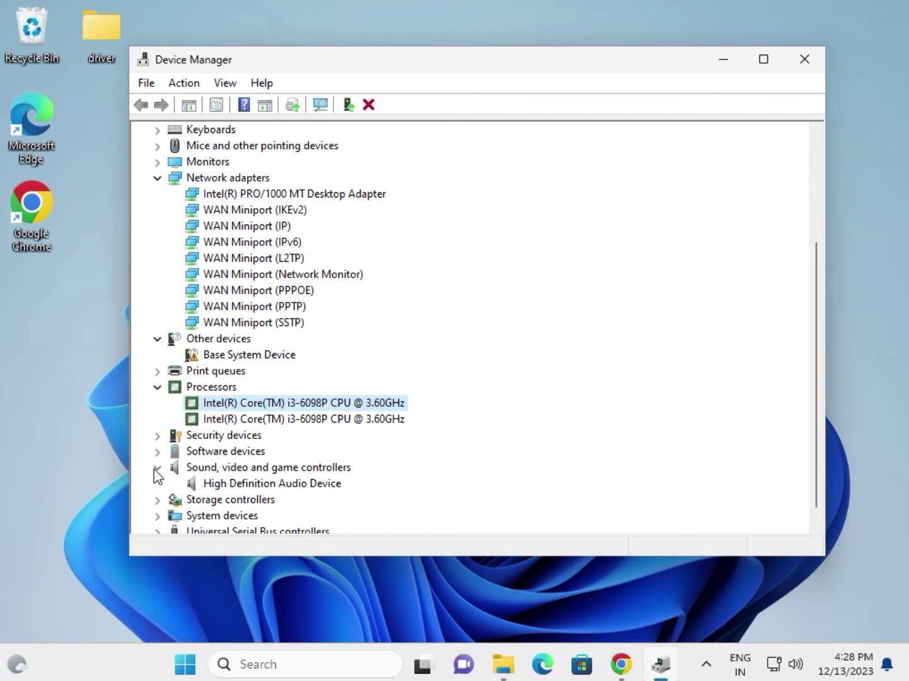
click(215, 483)
scroll(224, 480, down, 1)
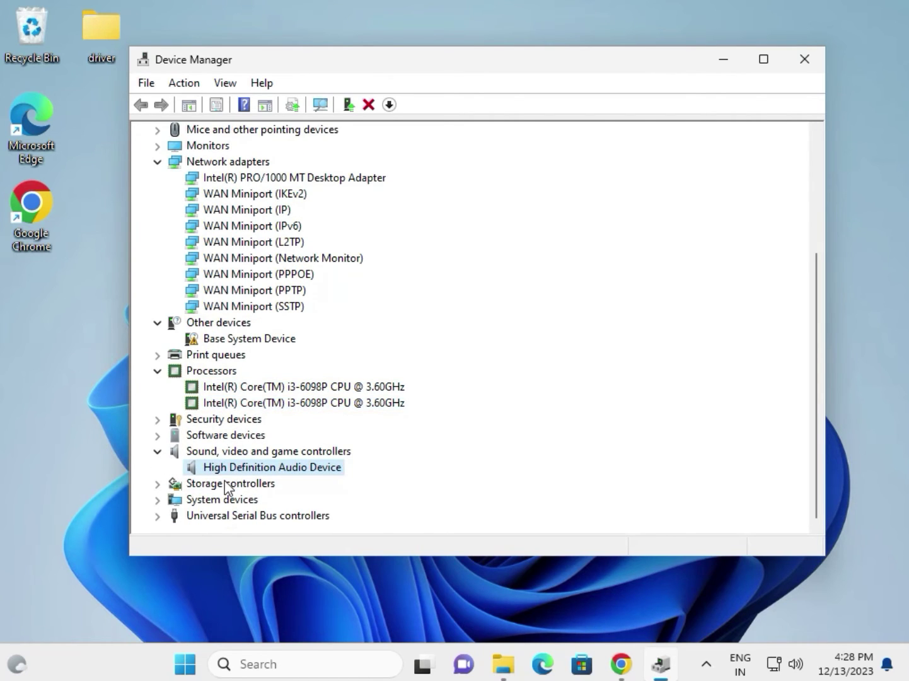
click(160, 517)
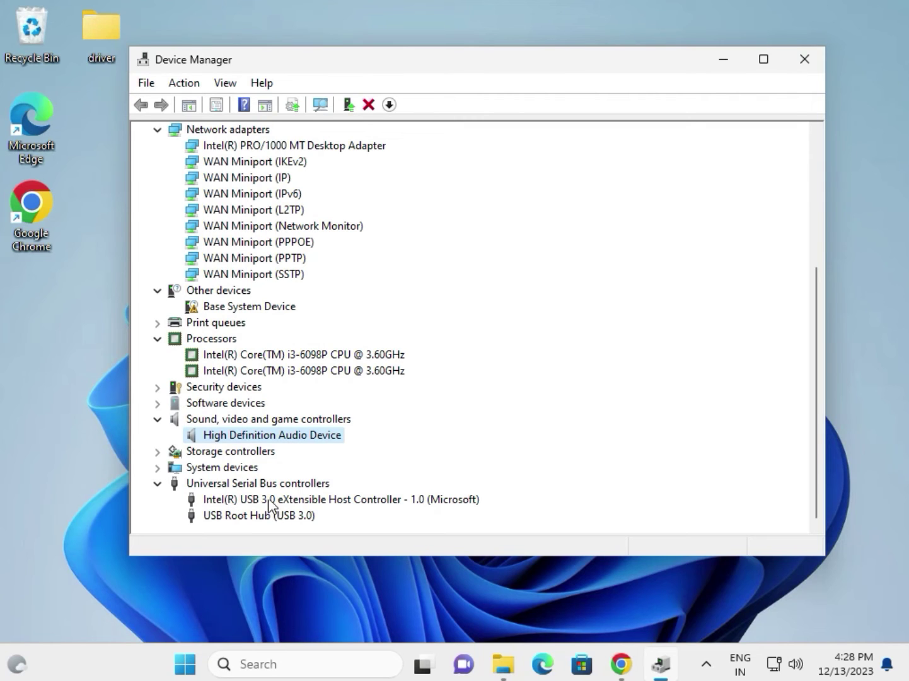
scroll(224, 469, up, 5)
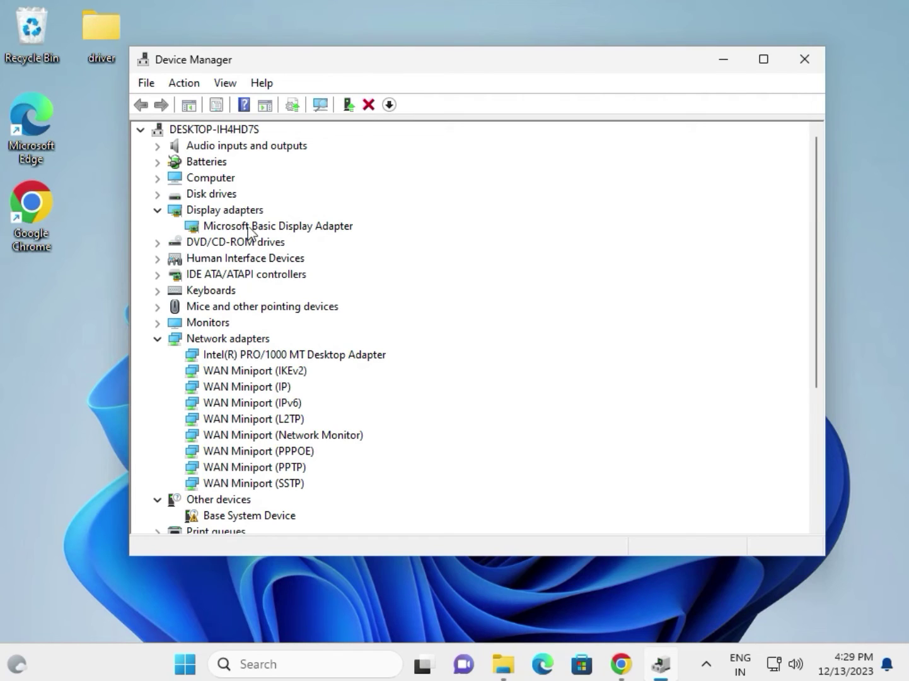
- Review the display adapter, Intel PRO/1000 network adapter and first i3-6098P CPU entries
click(228, 228)
click(248, 355)
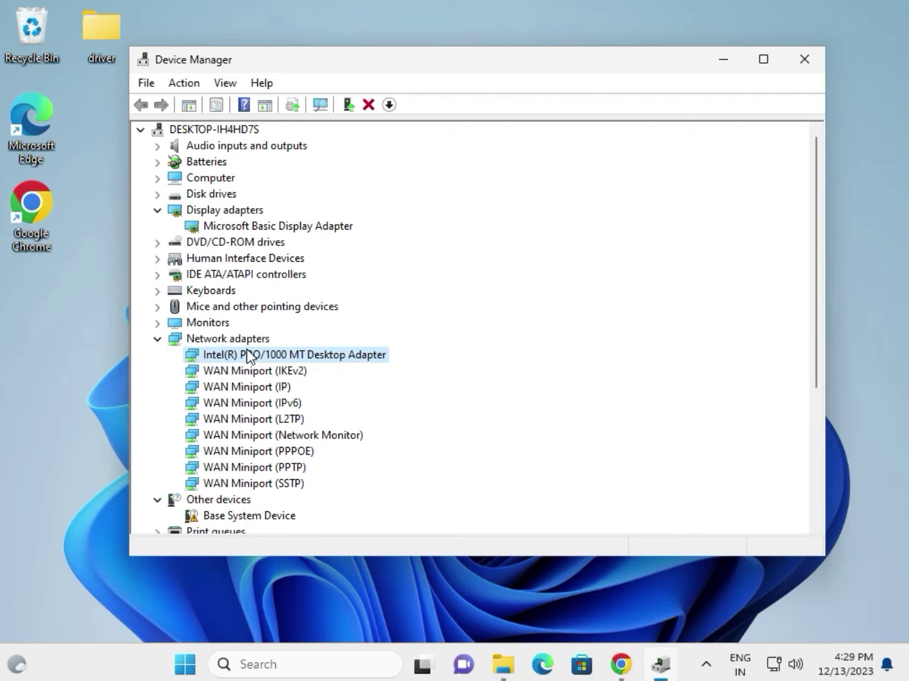
scroll(247, 349, down, 2)
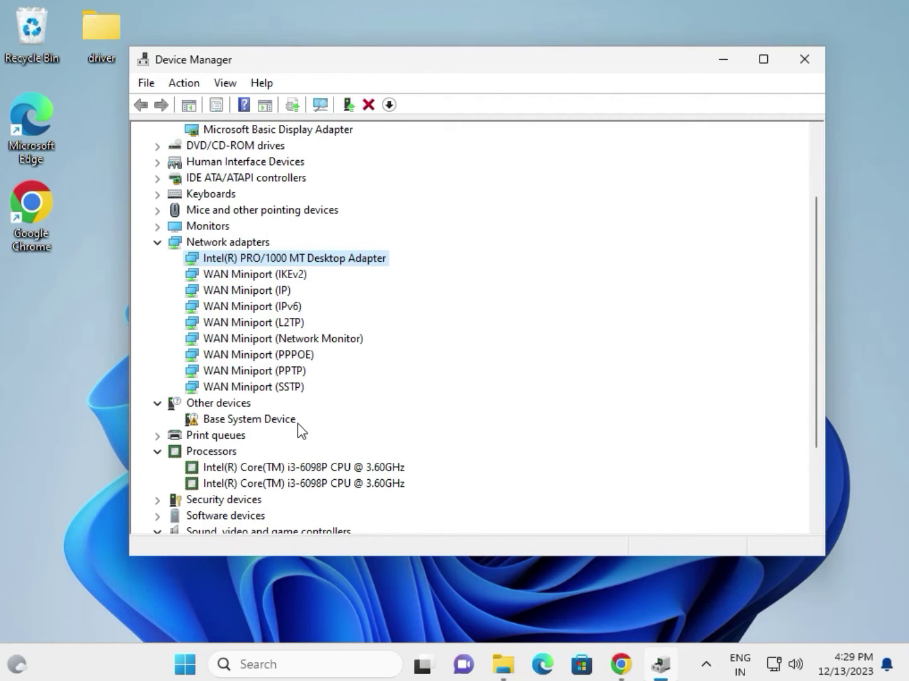
click(308, 471)
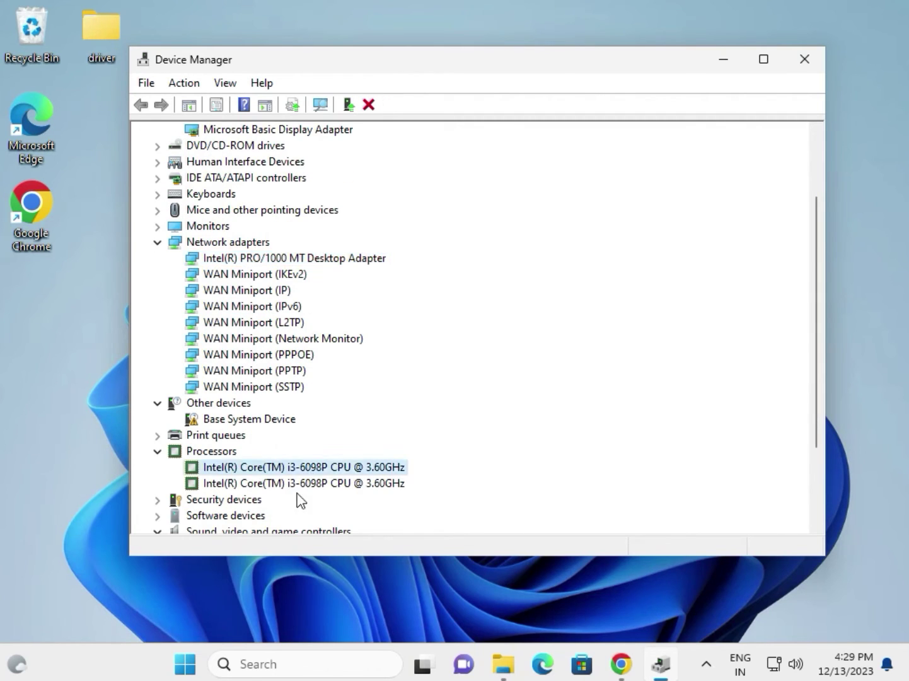
scroll(295, 509, down, 1)
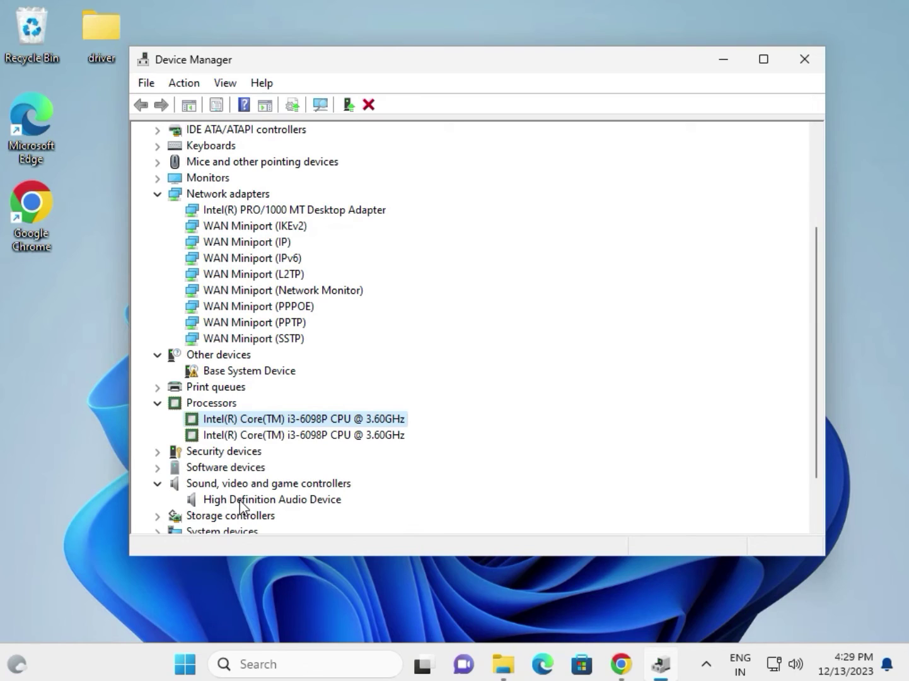